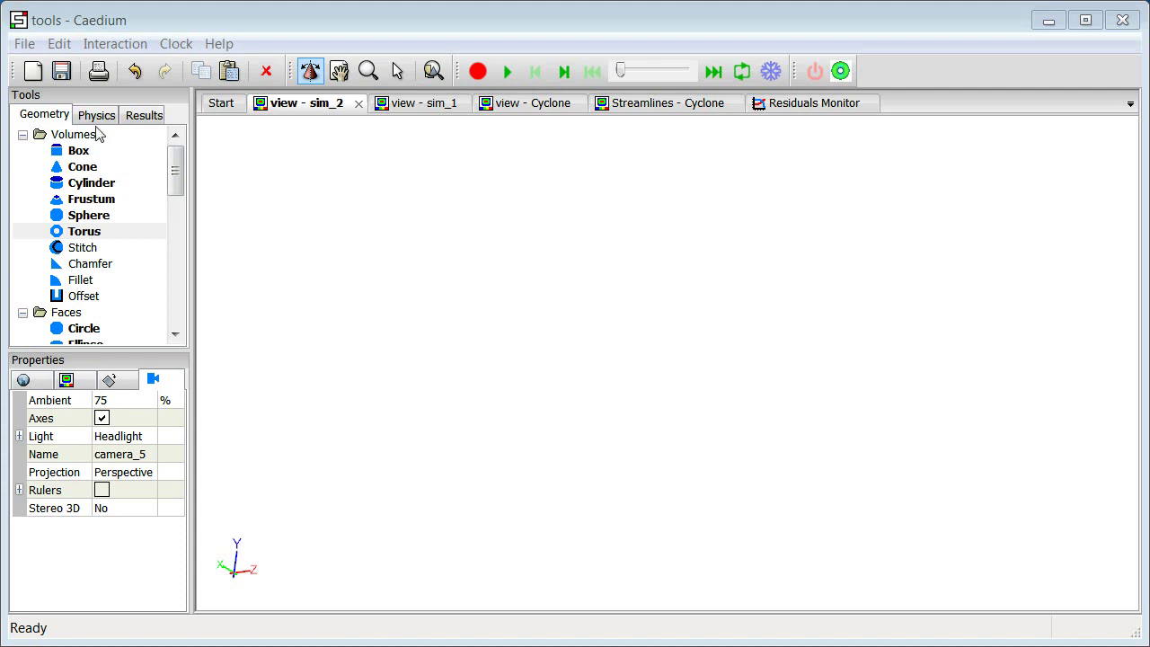
Step: Cycle through the Physics and Results tools, then return to the Geometry volumes list
{"action": "left_click", "coordinate": [32, 122]}
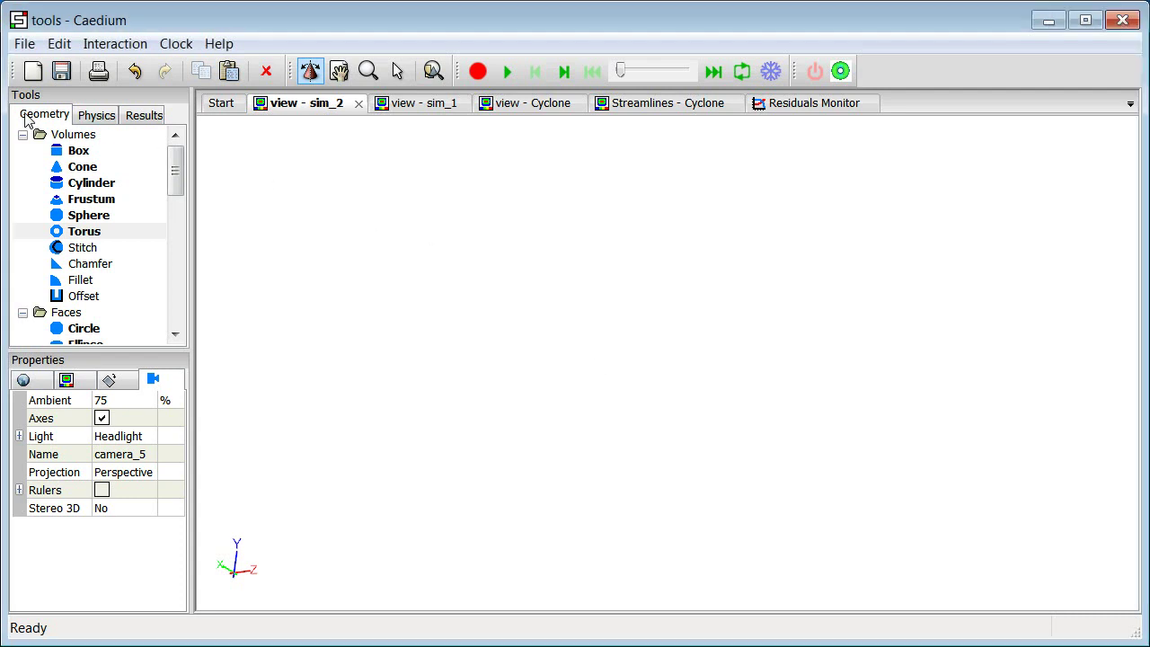
{"action": "left_click", "coordinate": [92, 118]}
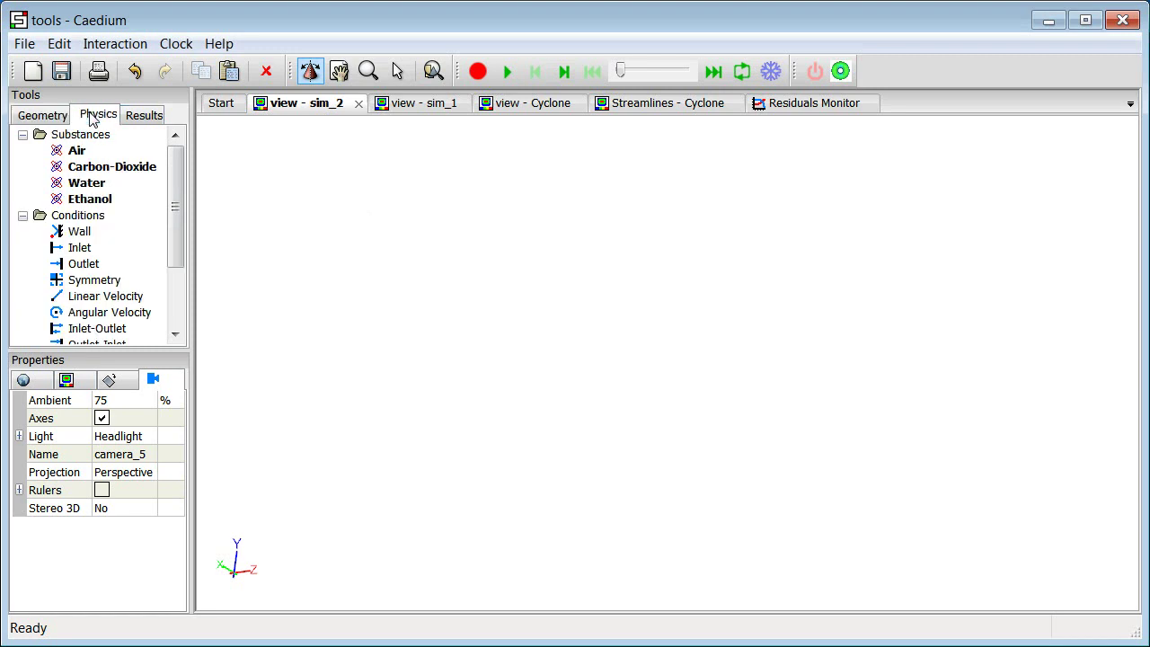
{"action": "left_click", "coordinate": [143, 116]}
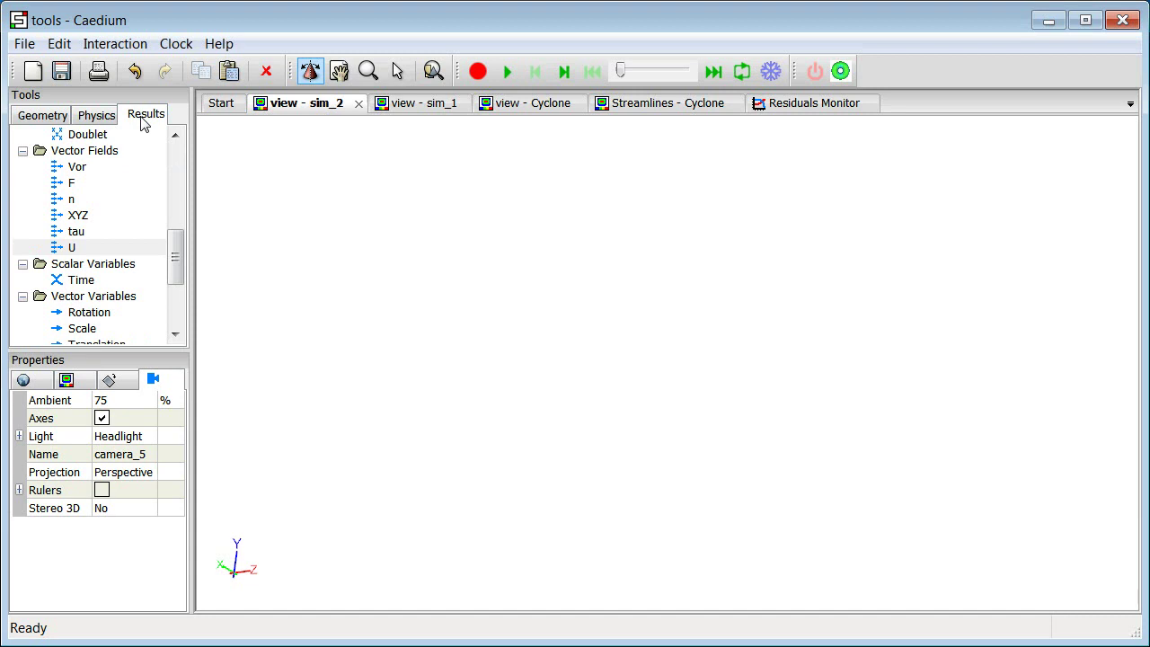
{"action": "left_click", "coordinate": [39, 122]}
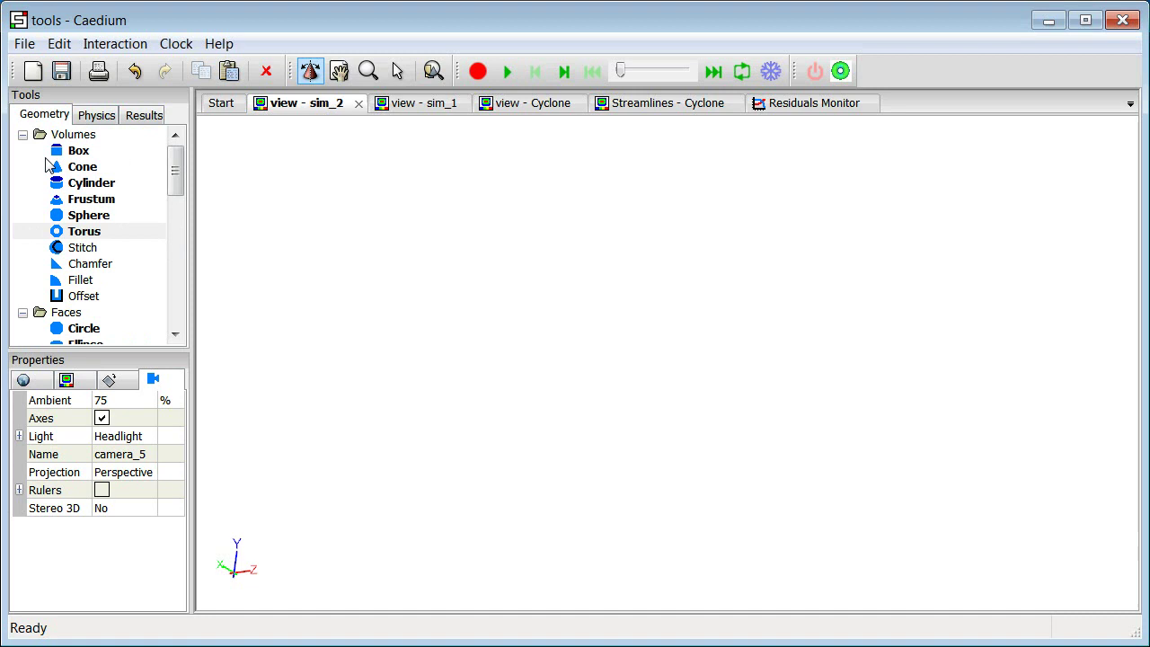
Step: Place a 10 m Box volume into the empty sim_2 view
{"action": "left_click", "coordinate": [60, 155]}
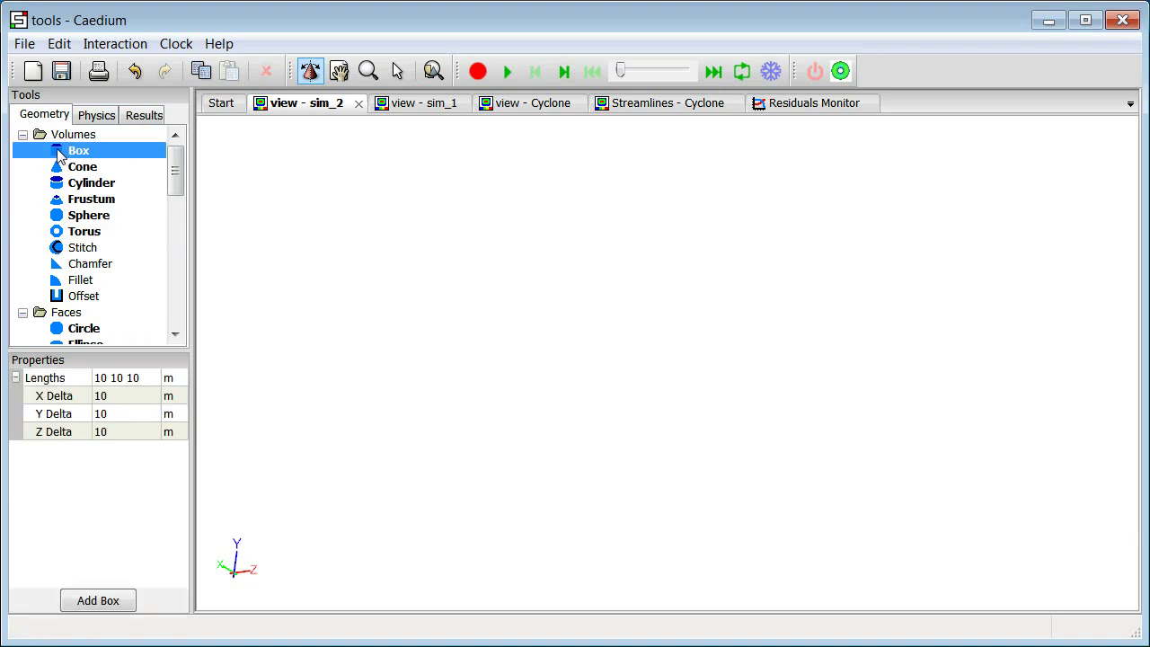
{"action": "left_click_drag", "start_coordinate": [59, 154], "coordinate": [475, 296]}
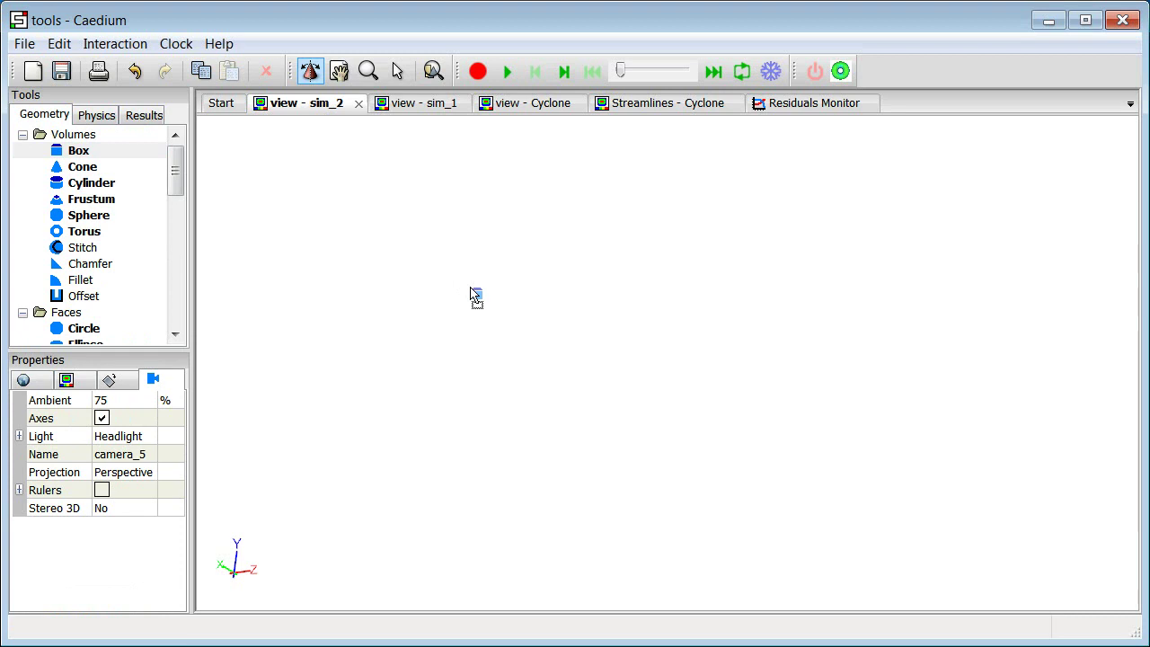
{"action": "left_click_drag", "start_coordinate": [474, 296], "coordinate": [472, 296]}
{"action": "left_click", "coordinate": [523, 302]}
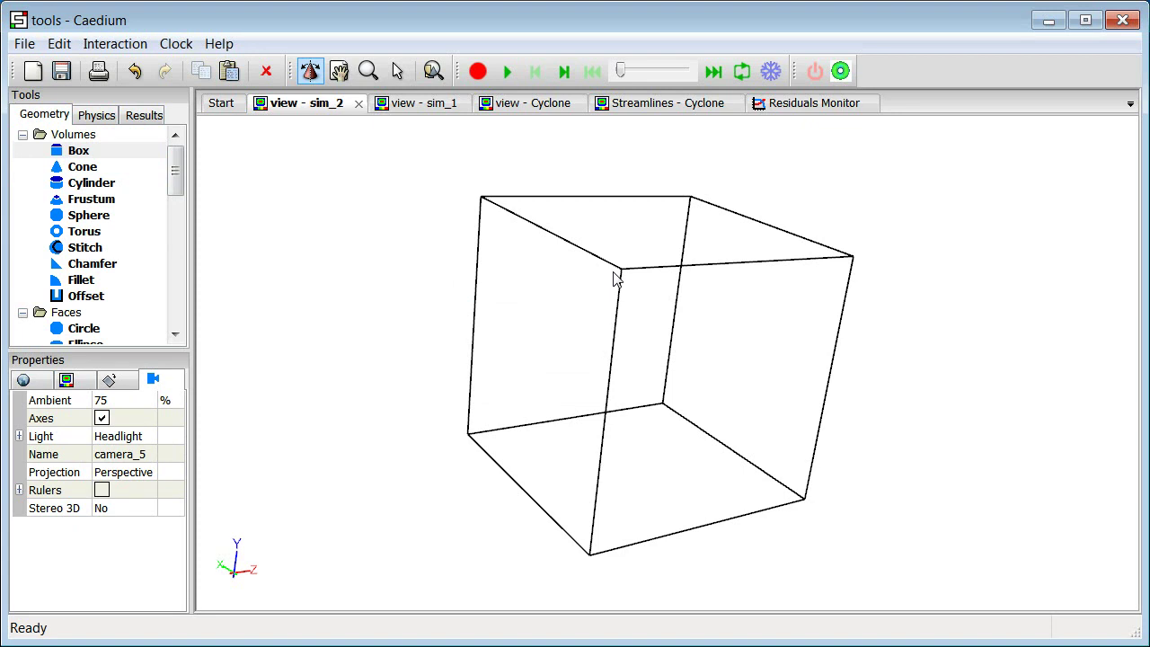
Step: Assign Air, with fixed velocity 10 0 0 m/s, to the cyclone volume in sim_1
{"action": "left_click", "coordinate": [434, 106]}
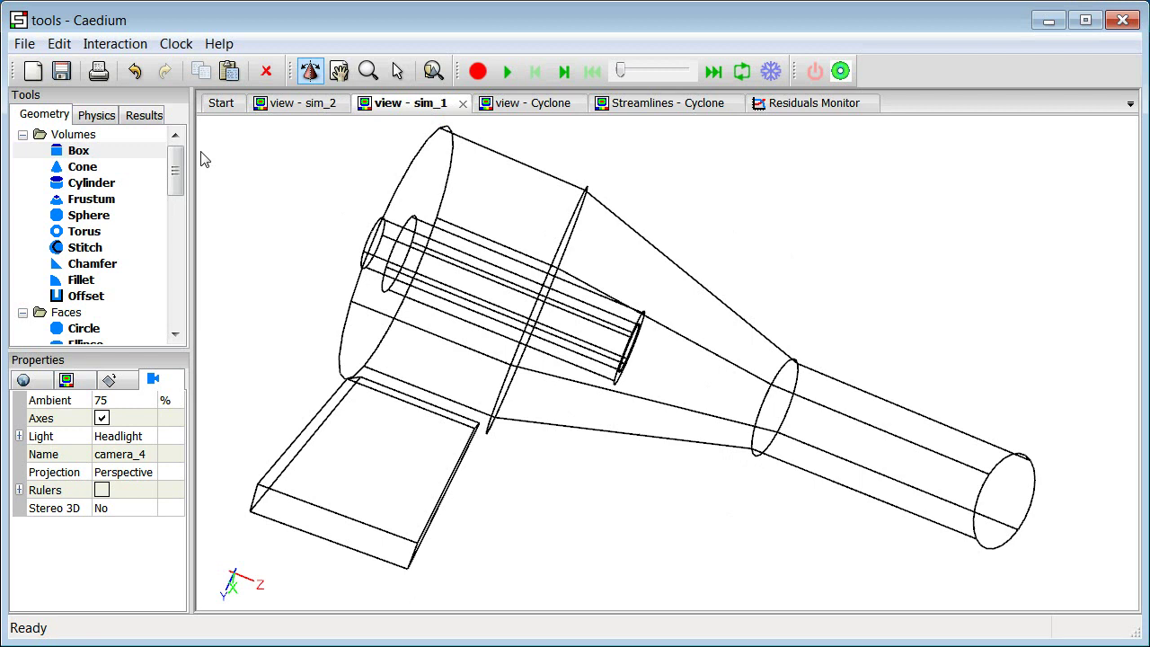
{"action": "left_click", "coordinate": [94, 116]}
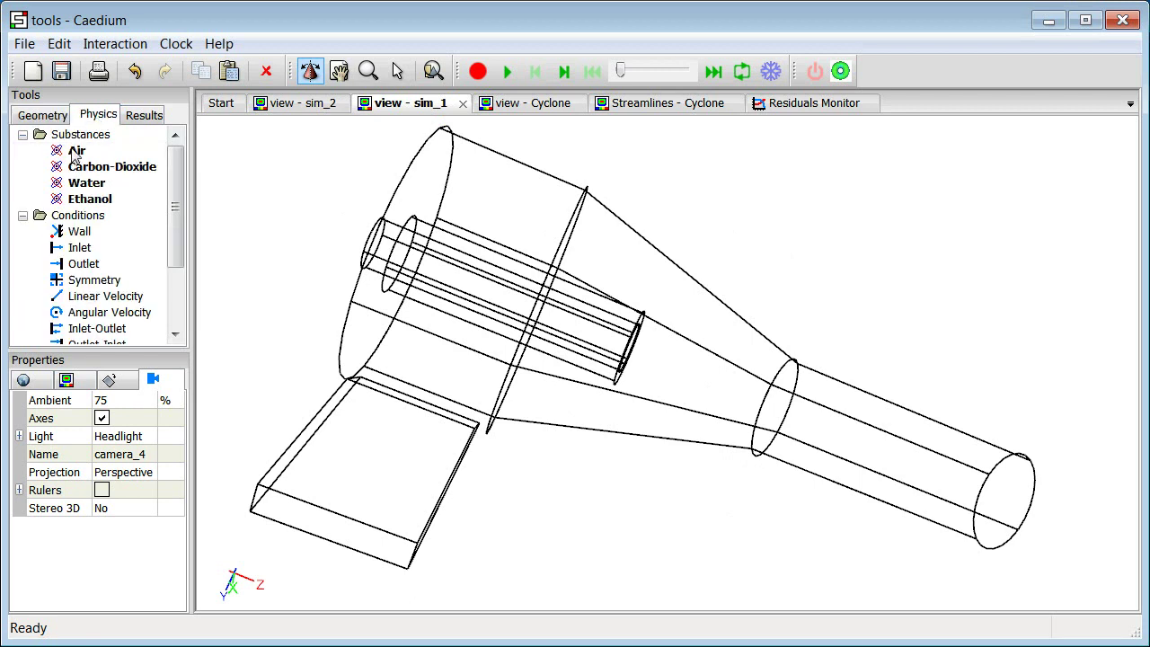
{"action": "left_click", "coordinate": [76, 151]}
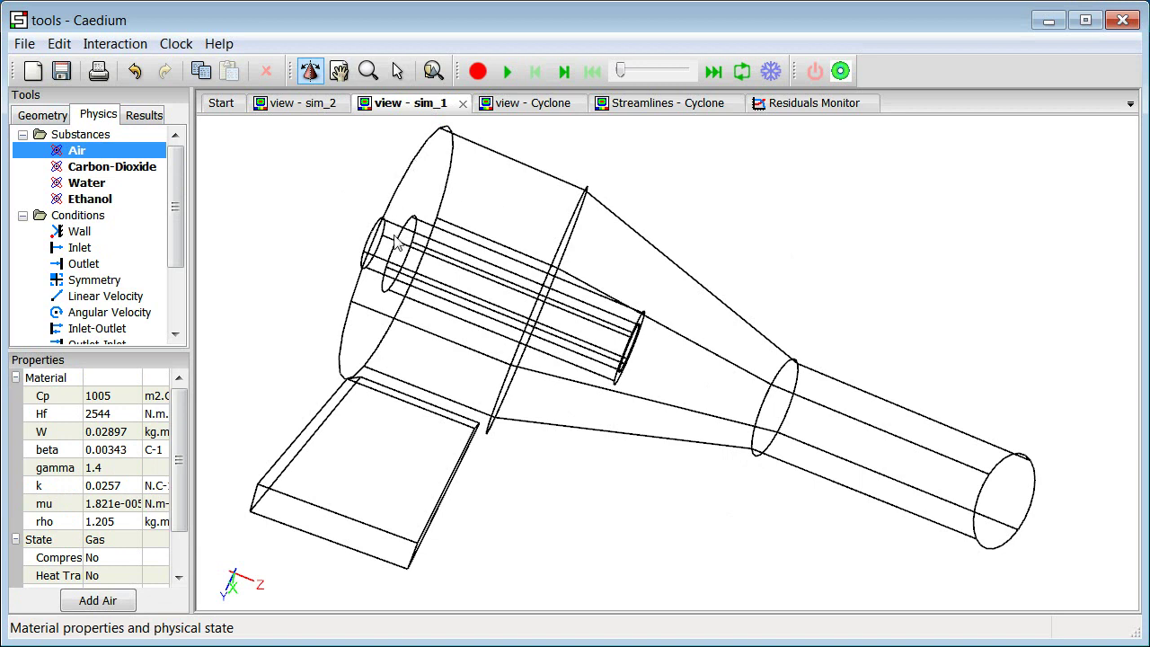
{"action": "left_click_drag", "start_coordinate": [59, 149], "coordinate": [421, 157]}
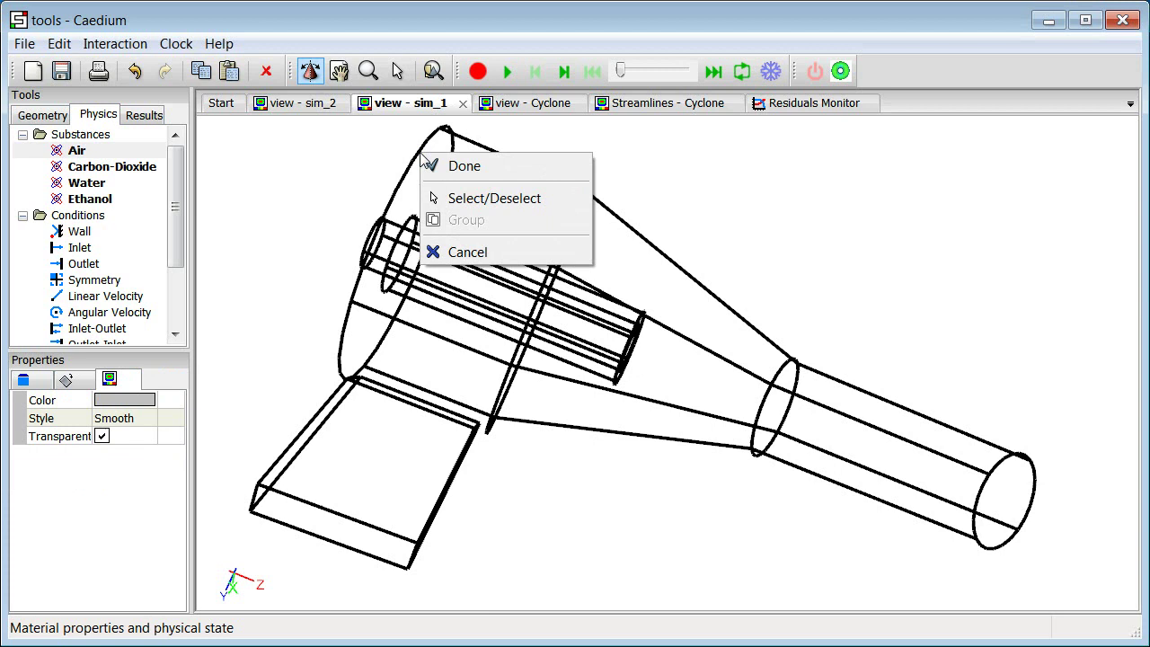
{"action": "left_click", "coordinate": [518, 168]}
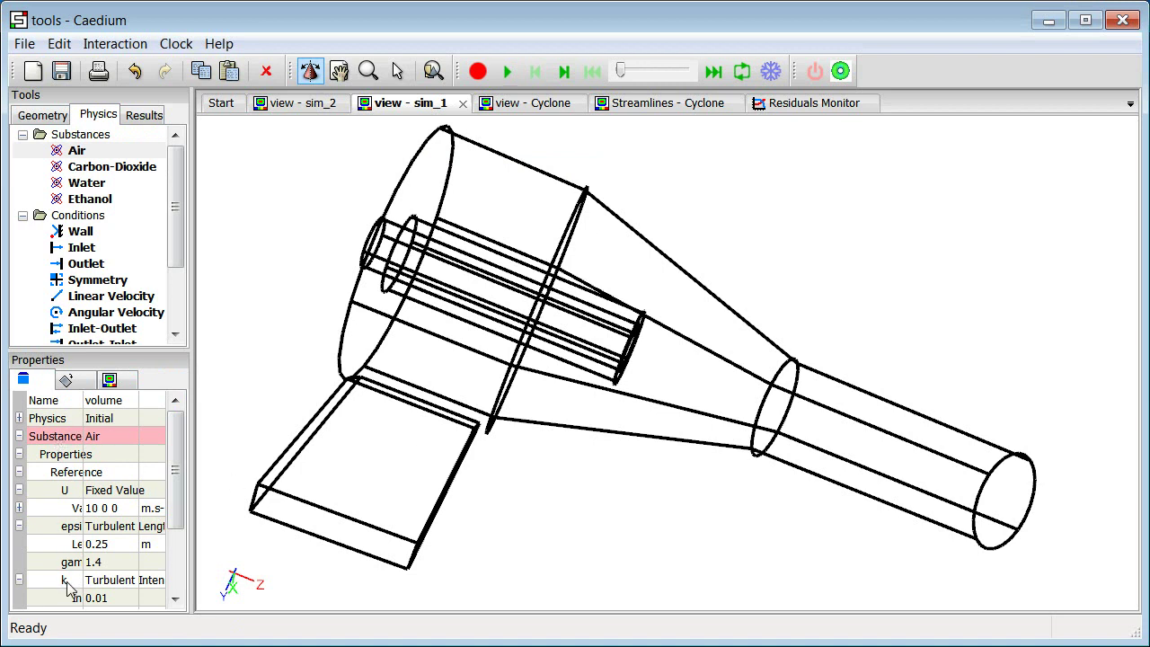
Step: Apply the Wall condition (U 0 0 0, wall functions for epsilon and k) to all cyclone faces
{"action": "left_click", "coordinate": [81, 231]}
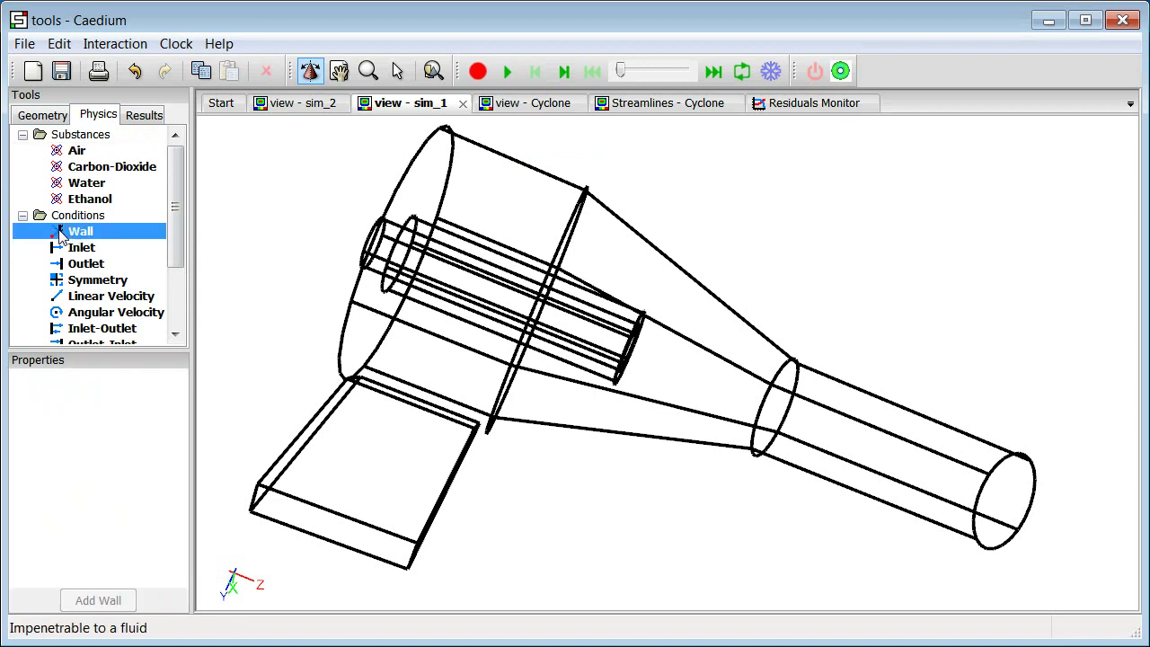
{"action": "left_click_drag", "start_coordinate": [59, 235], "coordinate": [322, 256]}
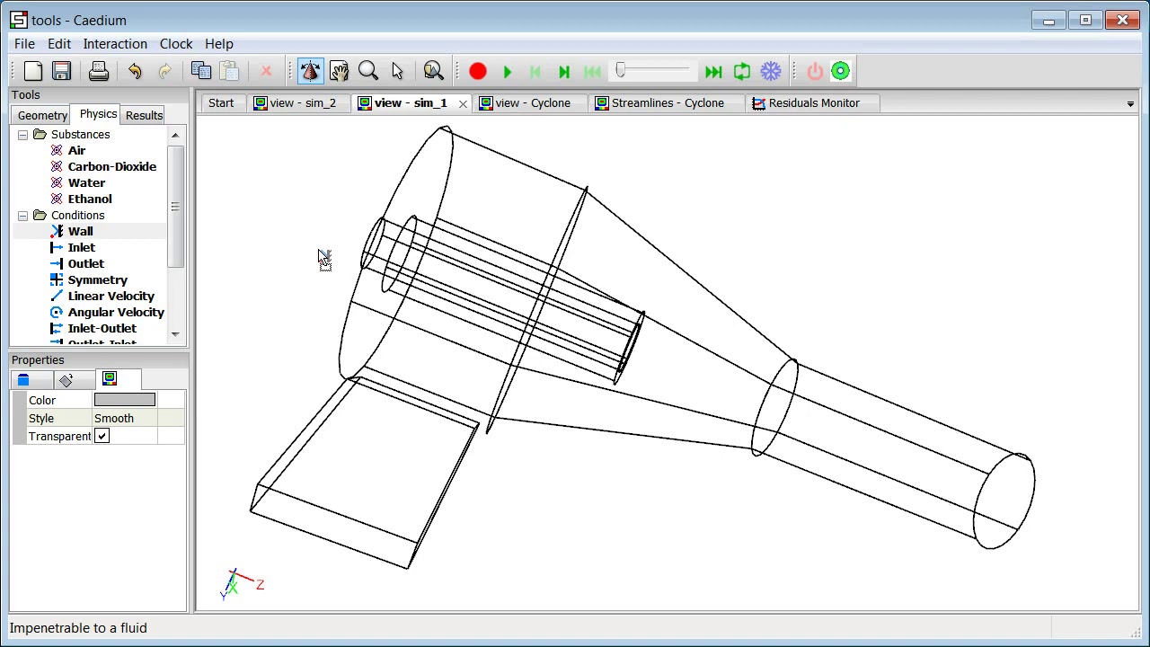
{"action": "left_click_drag", "start_coordinate": [320, 252], "coordinate": [326, 256]}
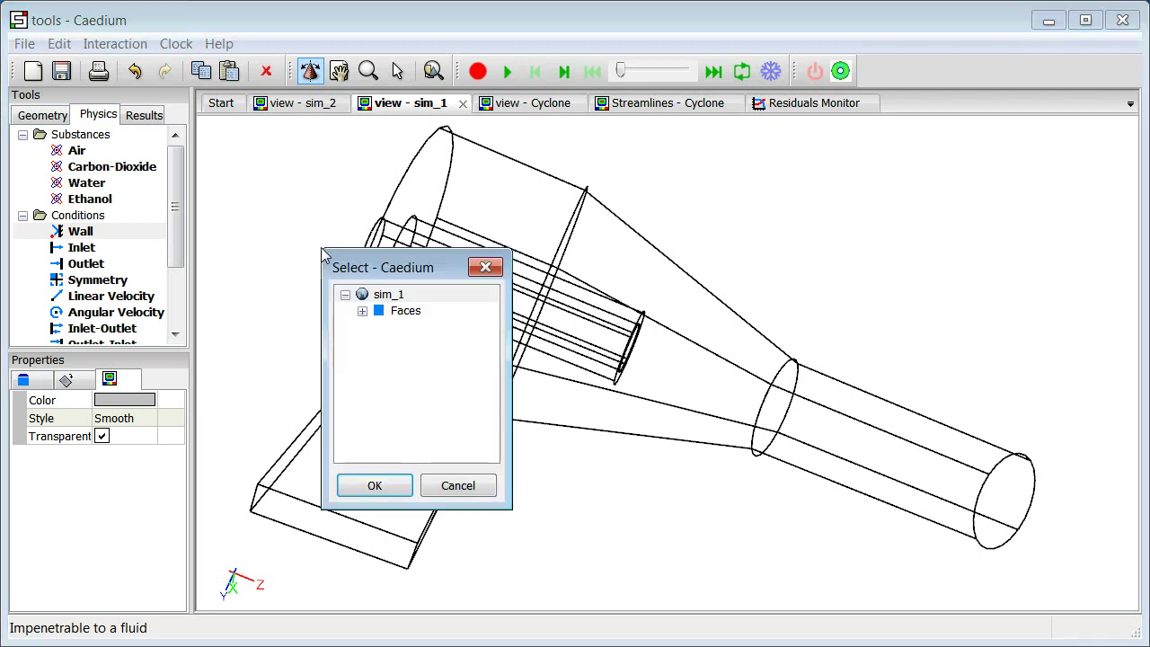
{"action": "double_click", "coordinate": [409, 311]}
{"action": "right_click", "coordinate": [413, 312]}
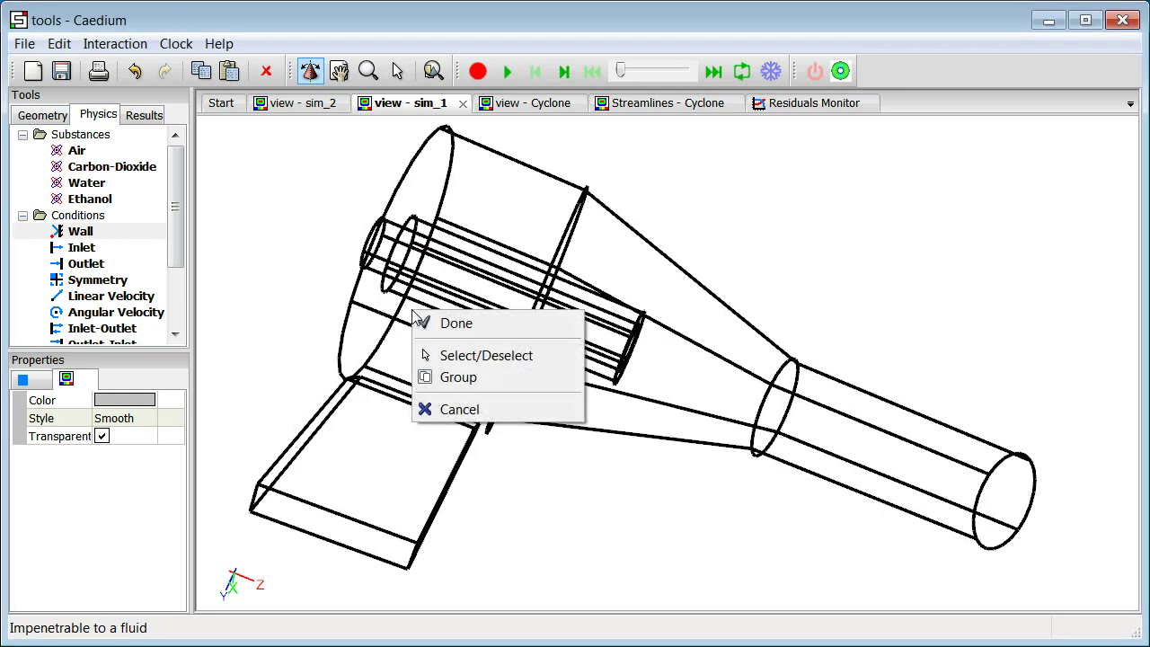
{"action": "left_click", "coordinate": [517, 323]}
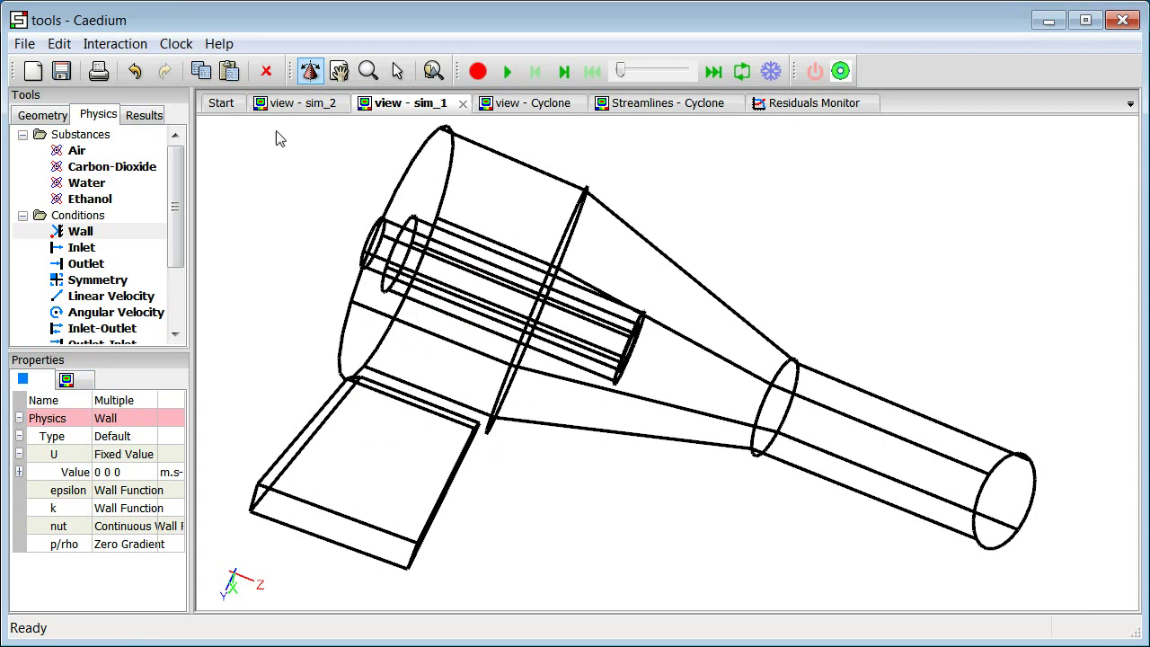
Step: Colour the Cyclone faces by U:Mag, scaled from 0.0278444 to 16.9766 m/s
{"action": "left_click", "coordinate": [141, 115]}
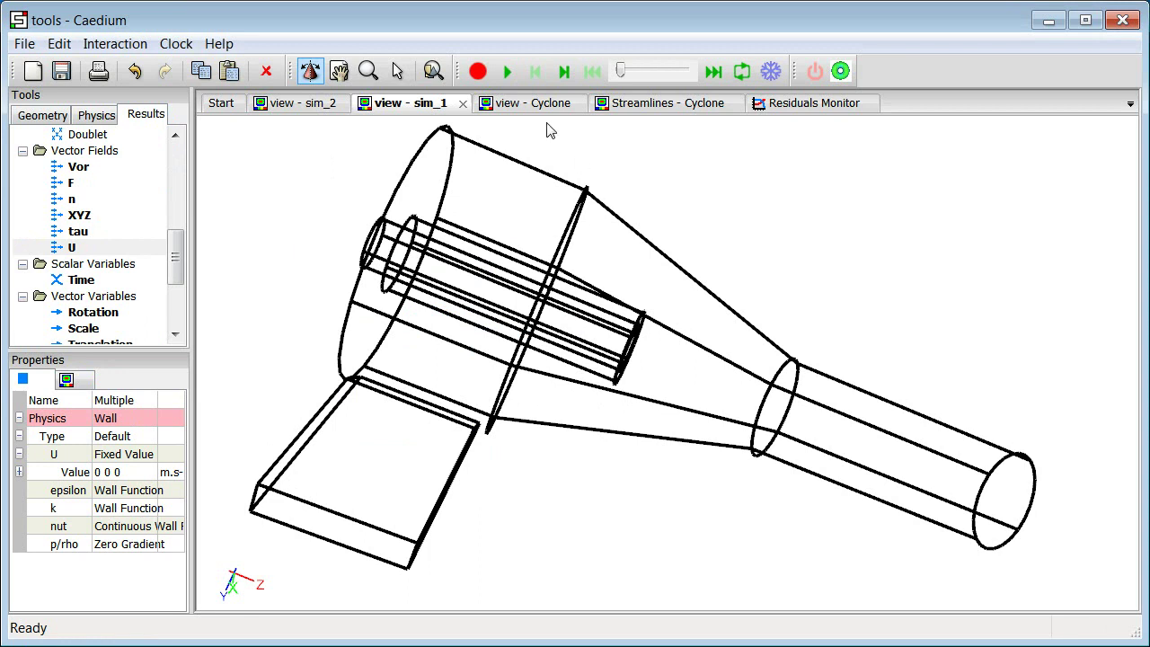
{"action": "left_click", "coordinate": [523, 104]}
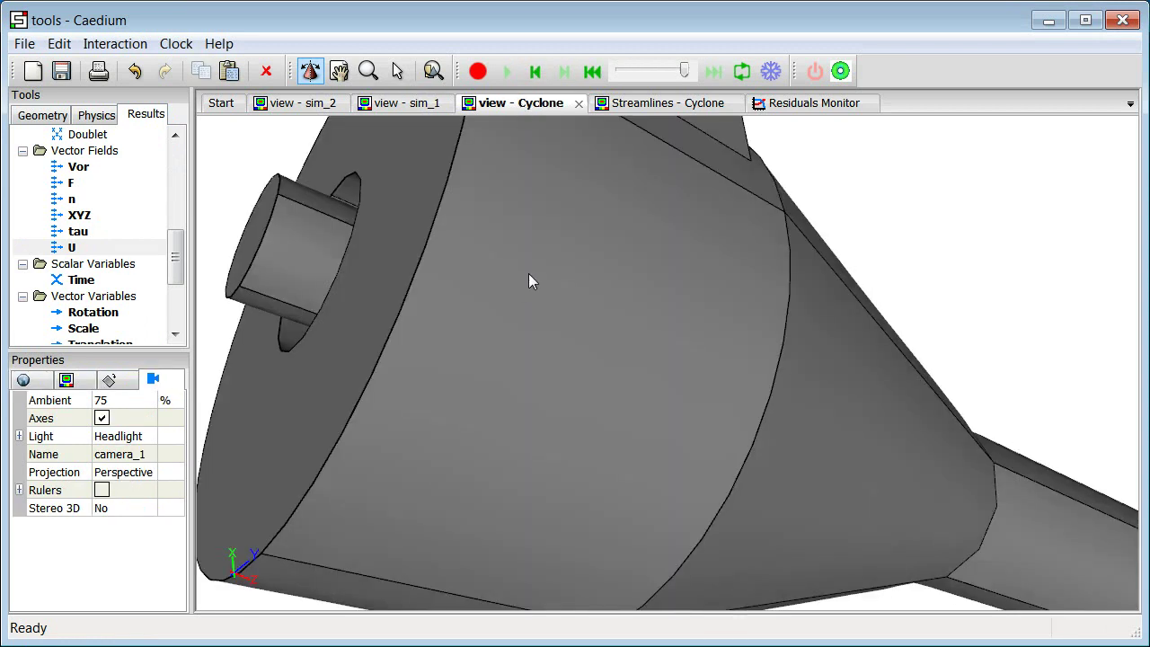
{"action": "left_click", "coordinate": [67, 250]}
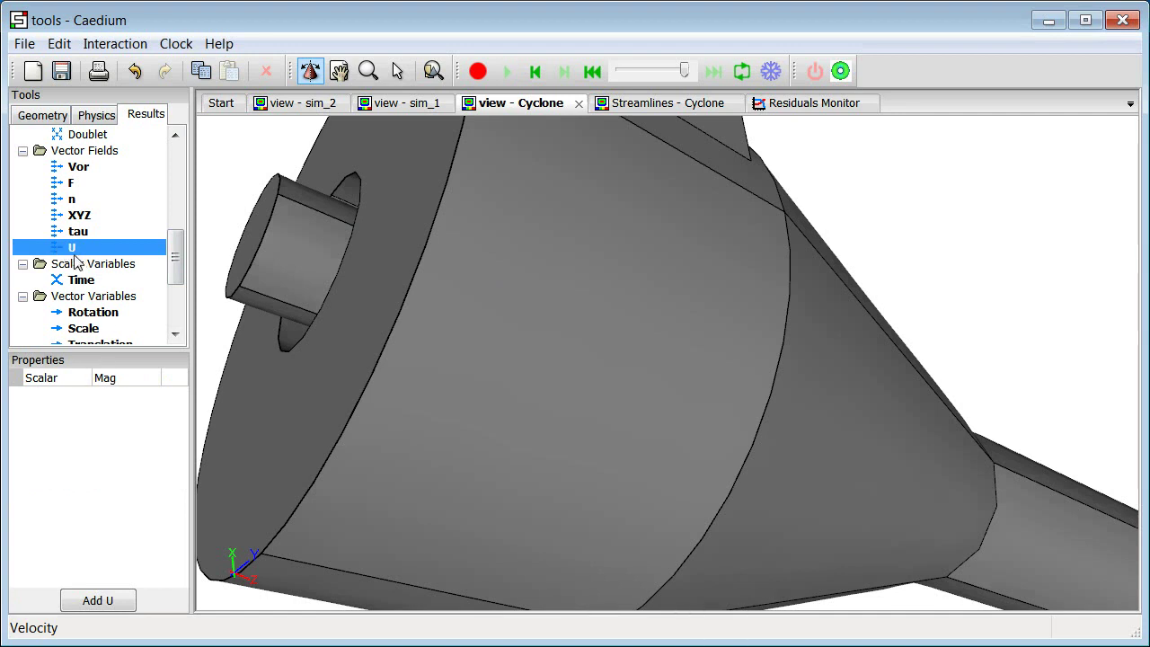
{"action": "left_click_drag", "start_coordinate": [63, 248], "coordinate": [562, 344]}
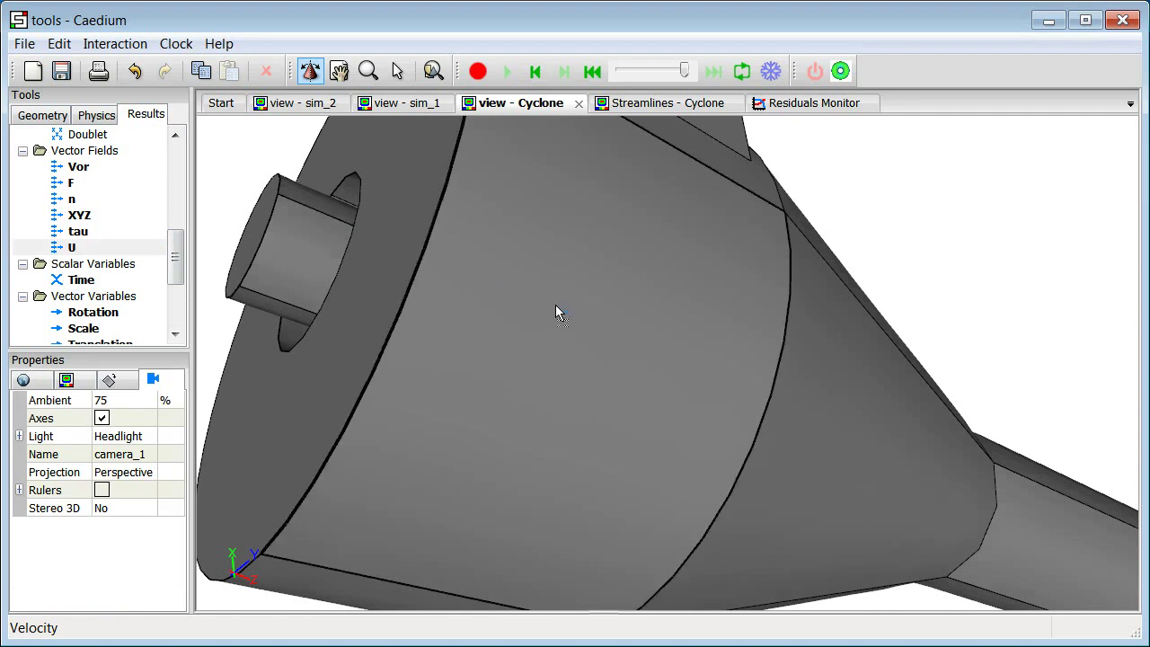
{"action": "left_click", "coordinate": [556, 307]}
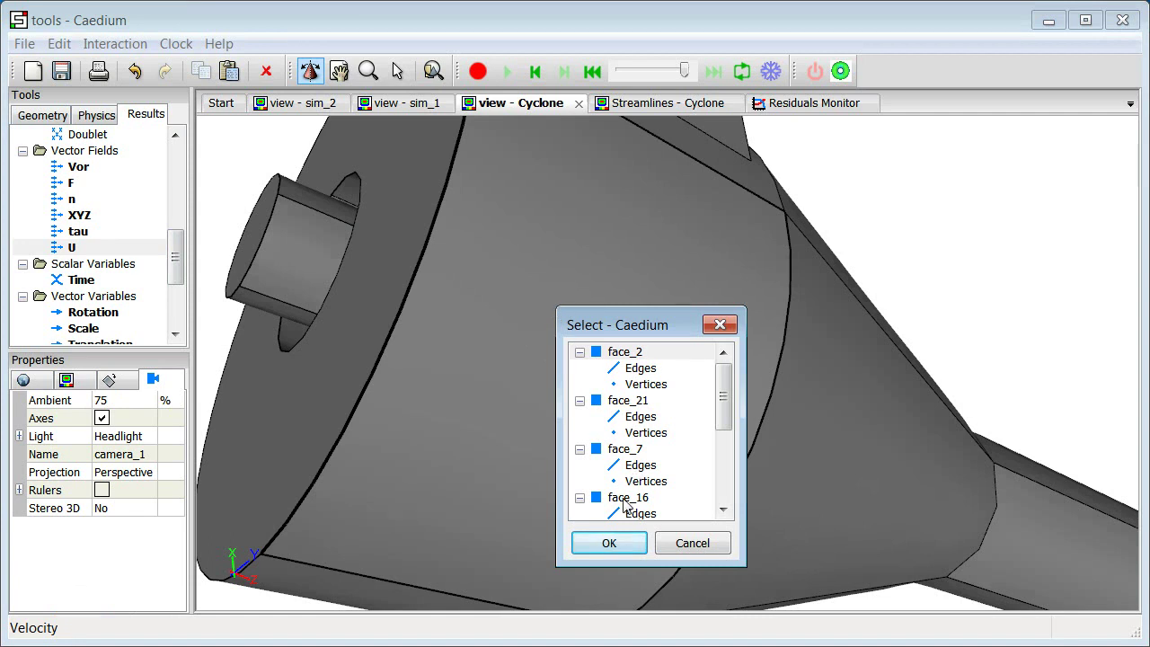
{"action": "left_click_drag", "start_coordinate": [724, 361], "coordinate": [724, 463]}
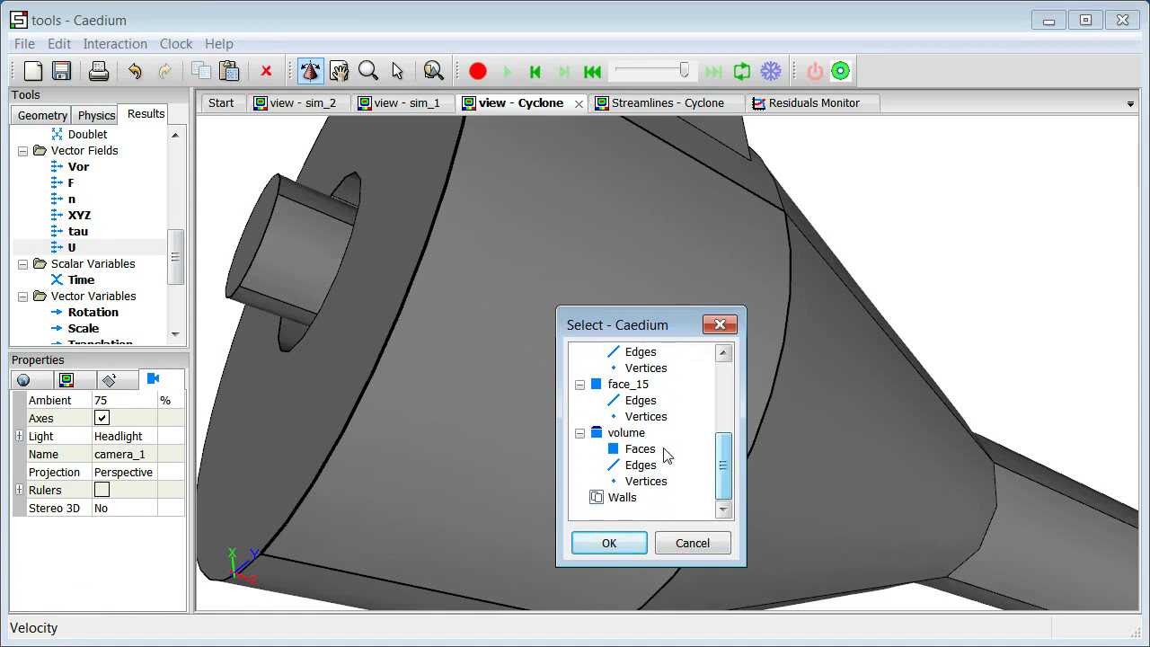
{"action": "left_click", "coordinate": [643, 452]}
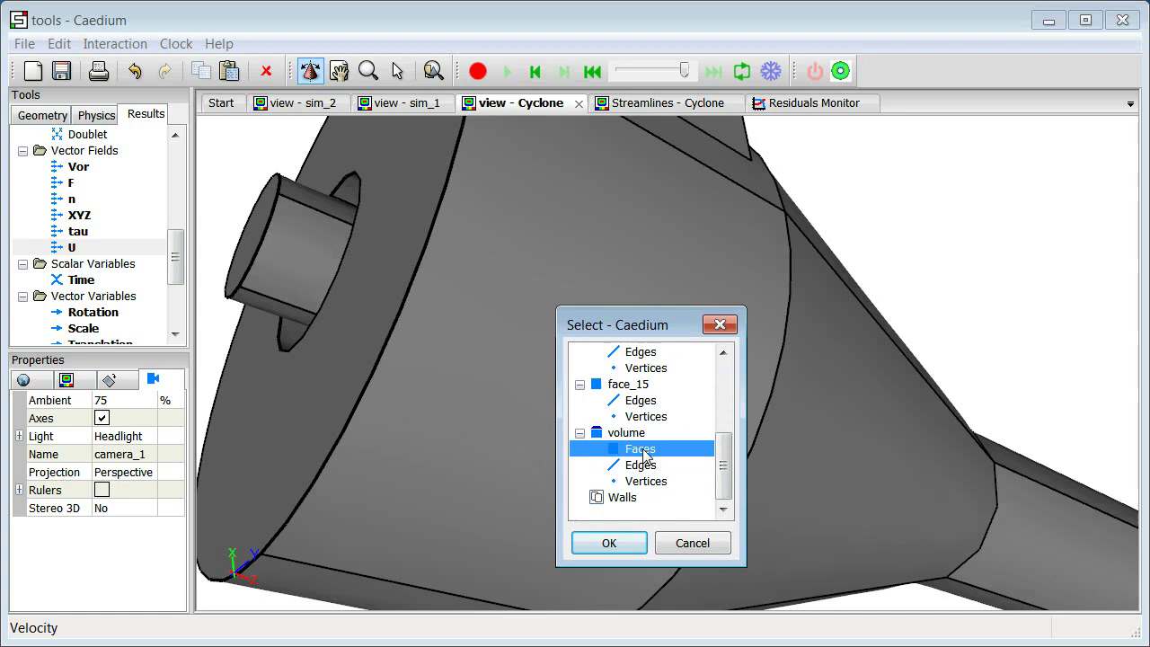
{"action": "right_click", "coordinate": [644, 452]}
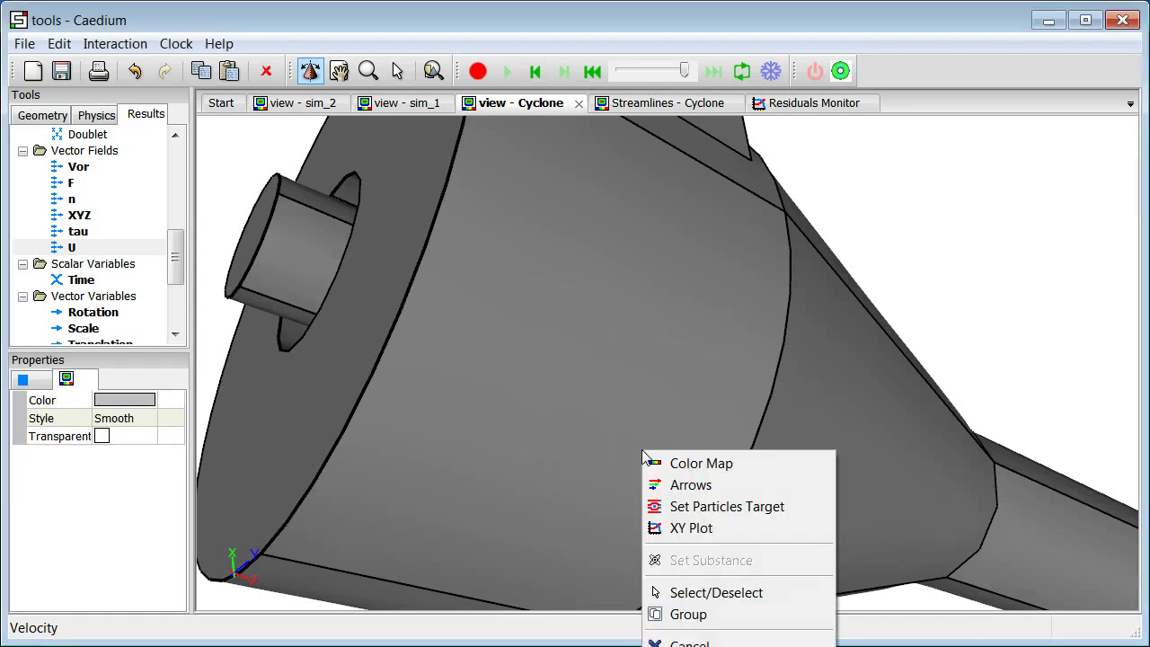
{"action": "left_click", "coordinate": [708, 465]}
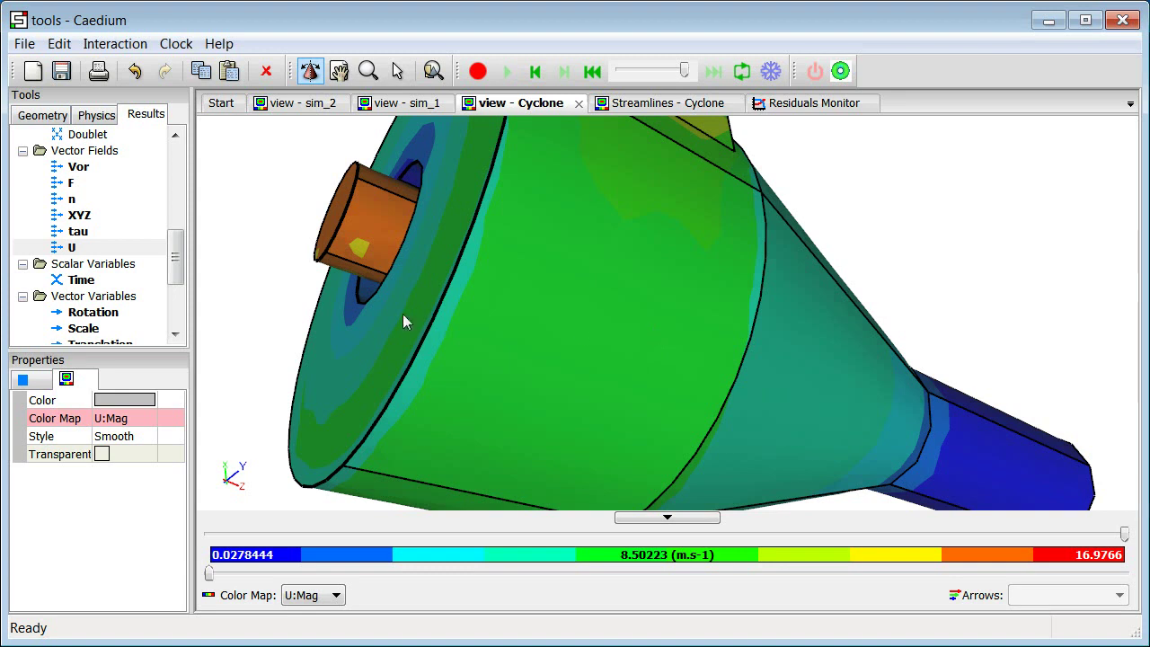
{"action": "left_click", "coordinate": [75, 247]}
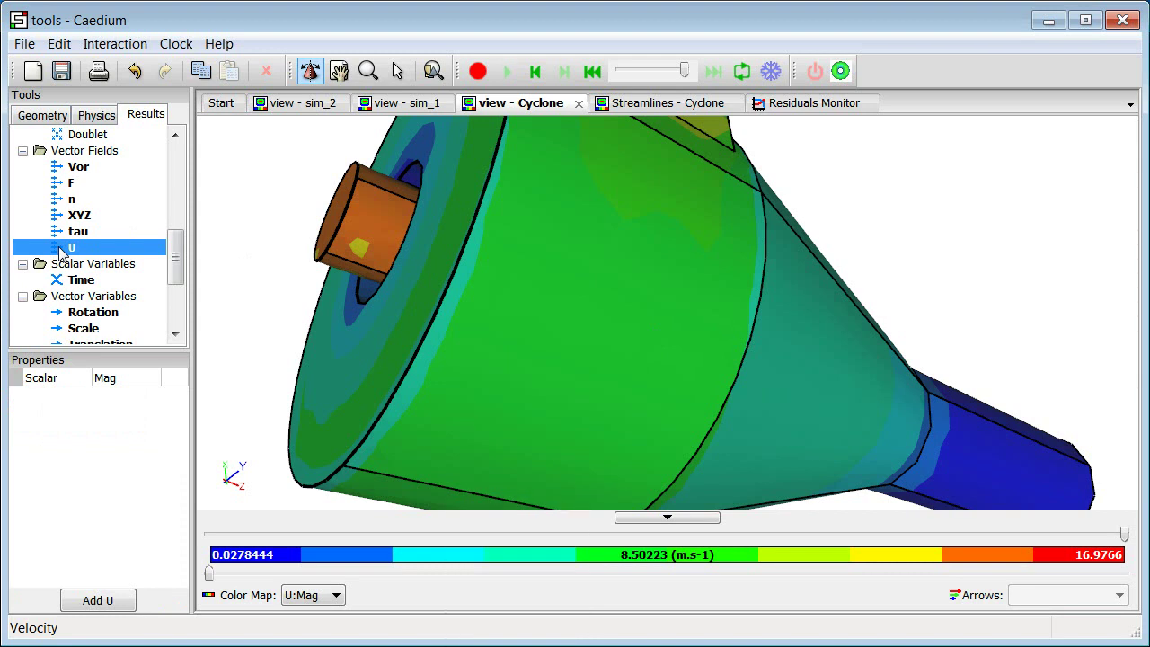
Step: Show U velocity as arrows on the Cyclone volume faces, then return to the sim_2 box view
{"action": "left_click_drag", "start_coordinate": [61, 252], "coordinate": [367, 288]}
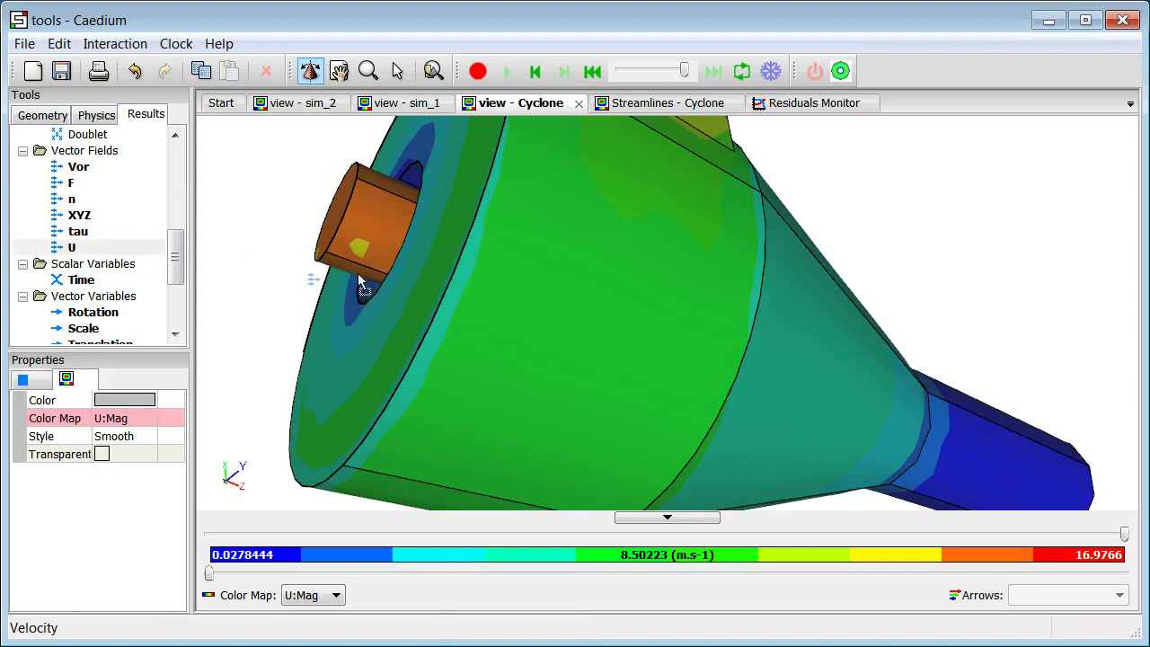
{"action": "left_click", "coordinate": [655, 280]}
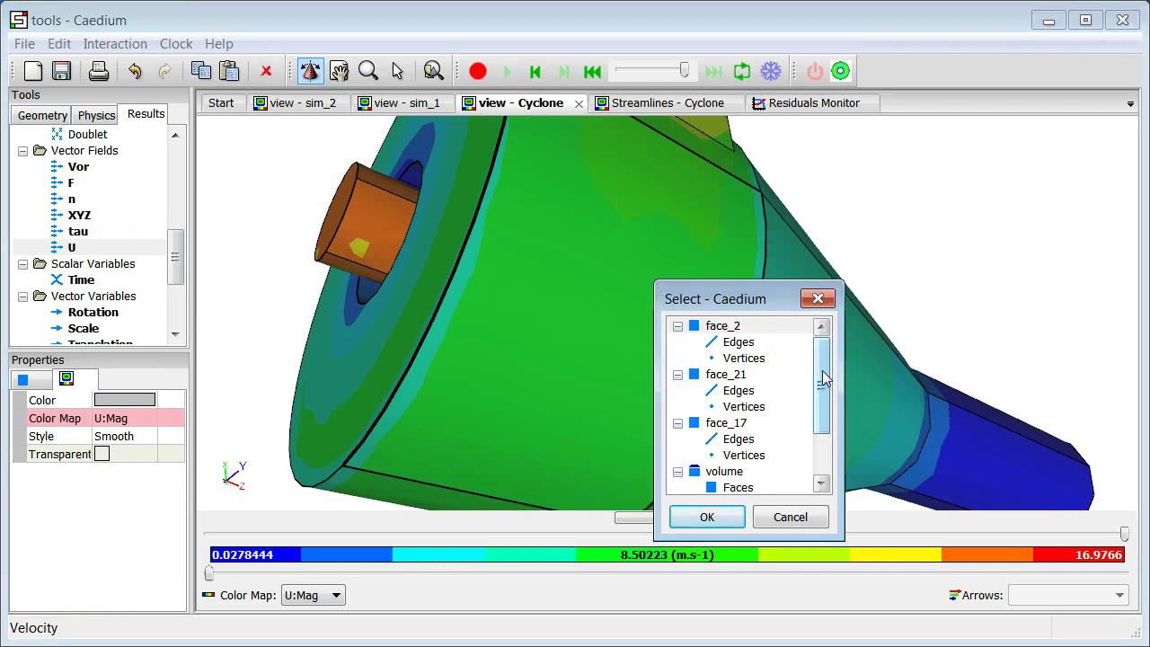
{"action": "left_click_drag", "start_coordinate": [821, 379], "coordinate": [825, 445]}
{"action": "left_click", "coordinate": [730, 423]}
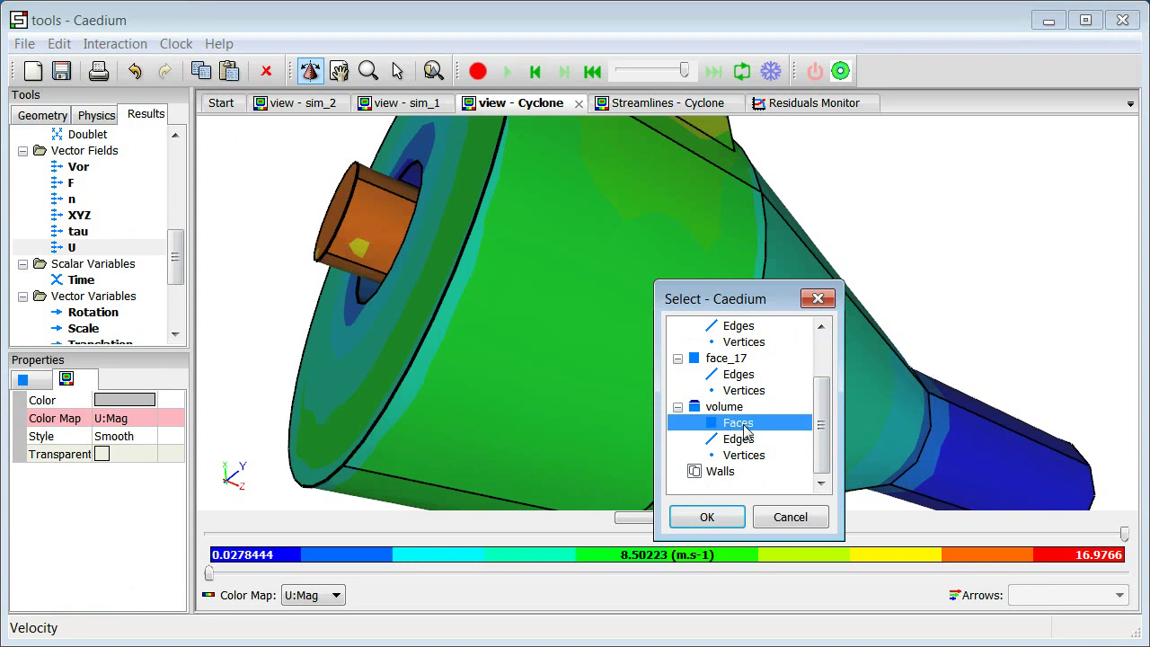
{"action": "right_click", "coordinate": [744, 429]}
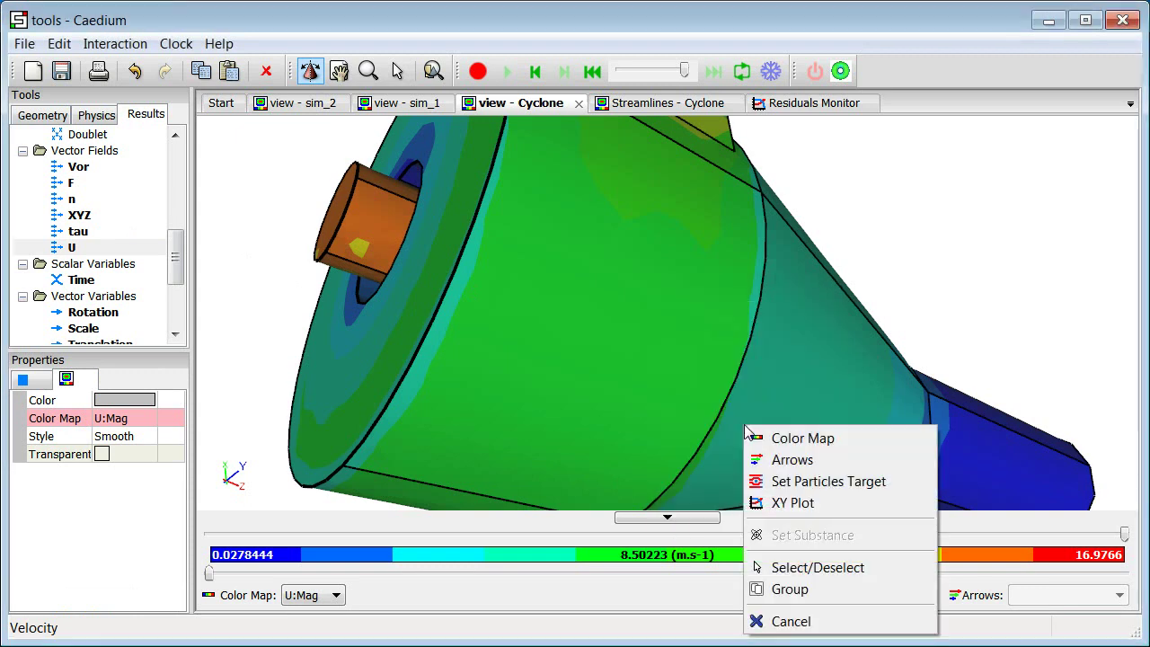
{"action": "left_click", "coordinate": [789, 460]}
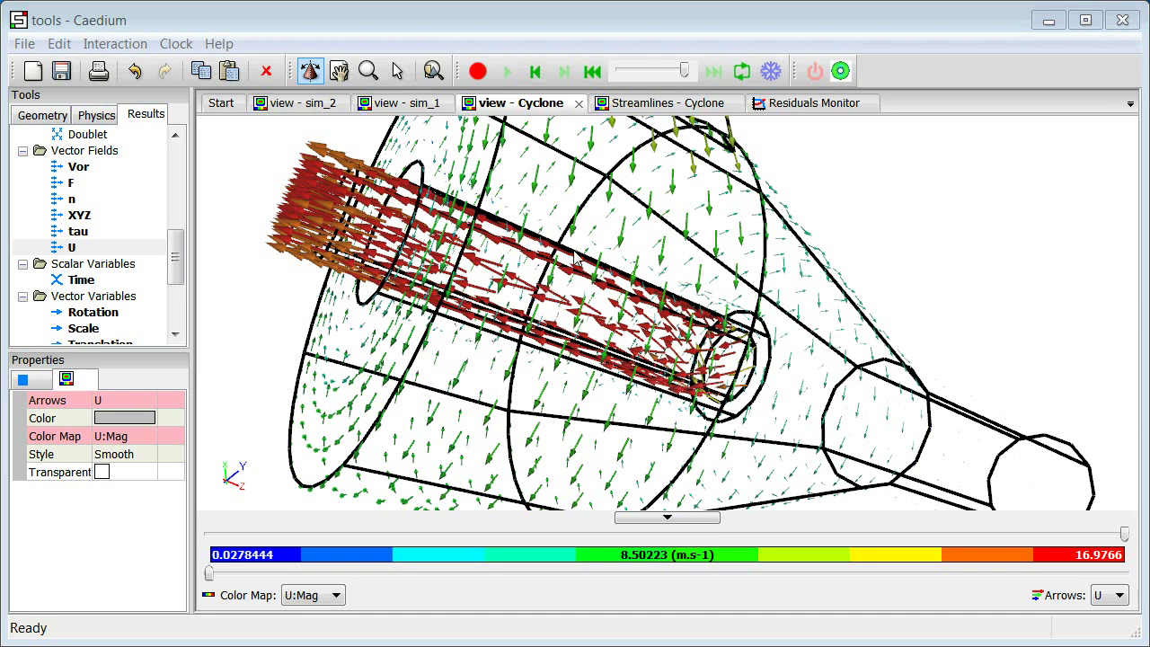
{"action": "left_click", "coordinate": [319, 106]}
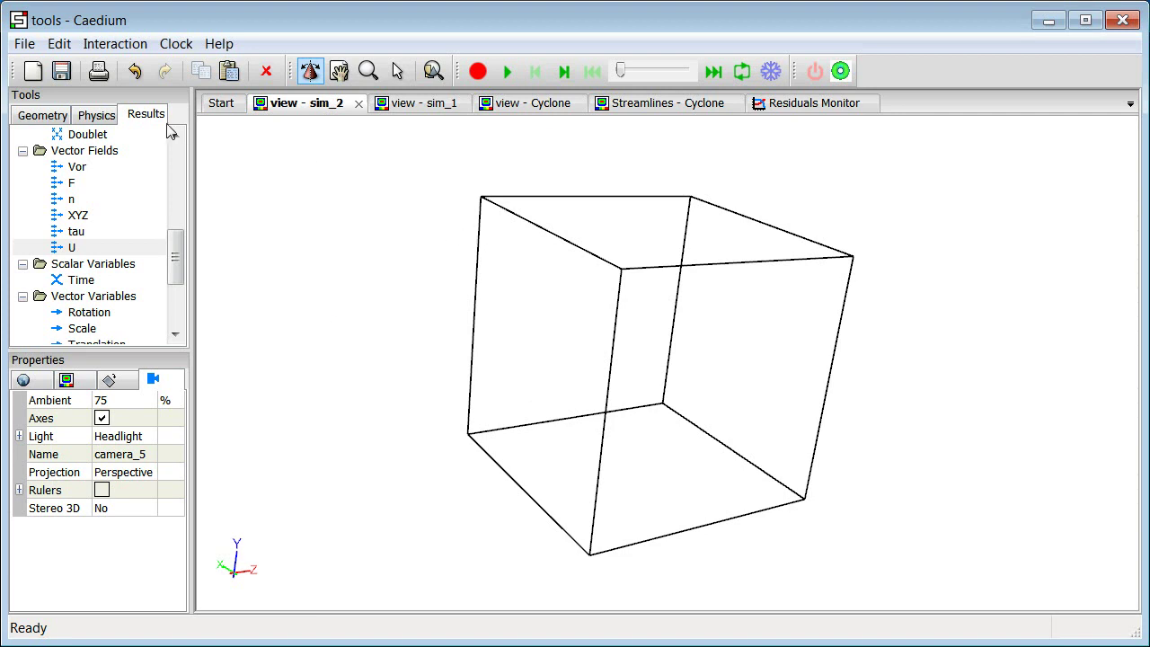
Step: Copy the Cone volume and paste it into sim_2 as a 5 m radius, 10 m tall cone
{"action": "left_click", "coordinate": [33, 117]}
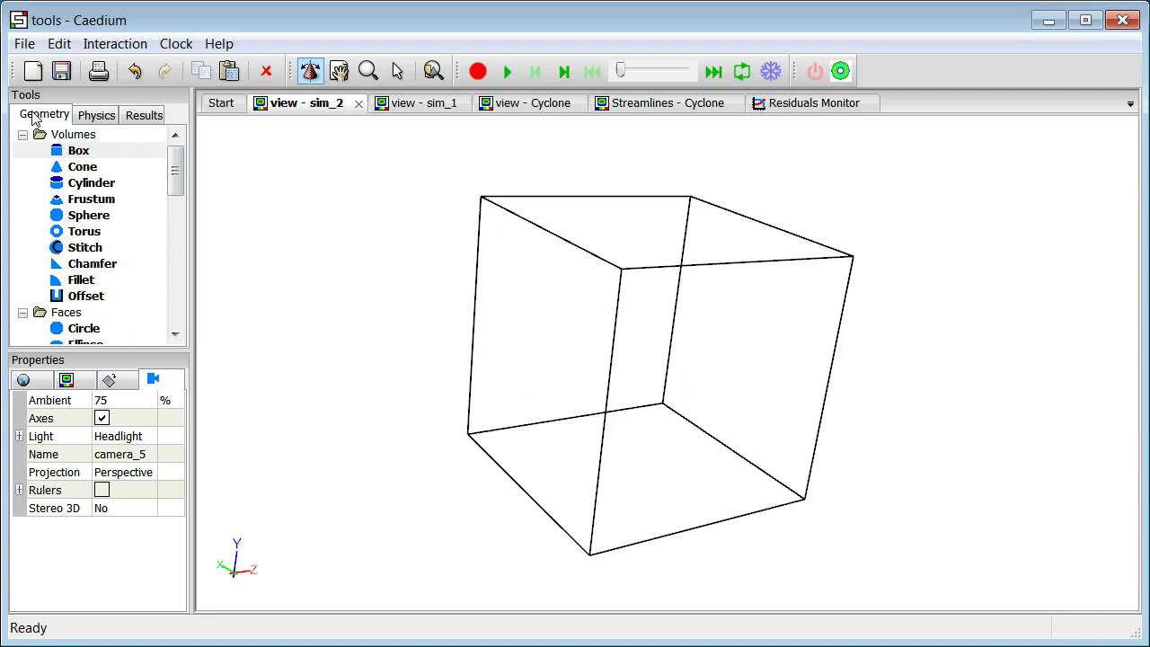
{"action": "left_click", "coordinate": [80, 169]}
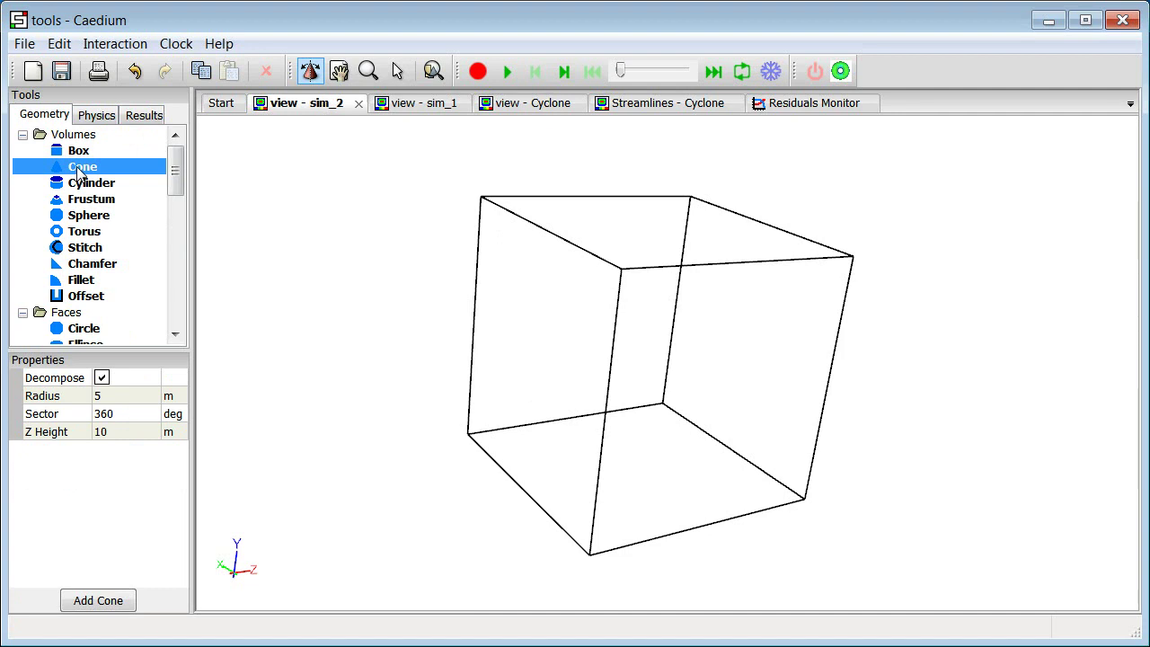
{"action": "right_click", "coordinate": [81, 173]}
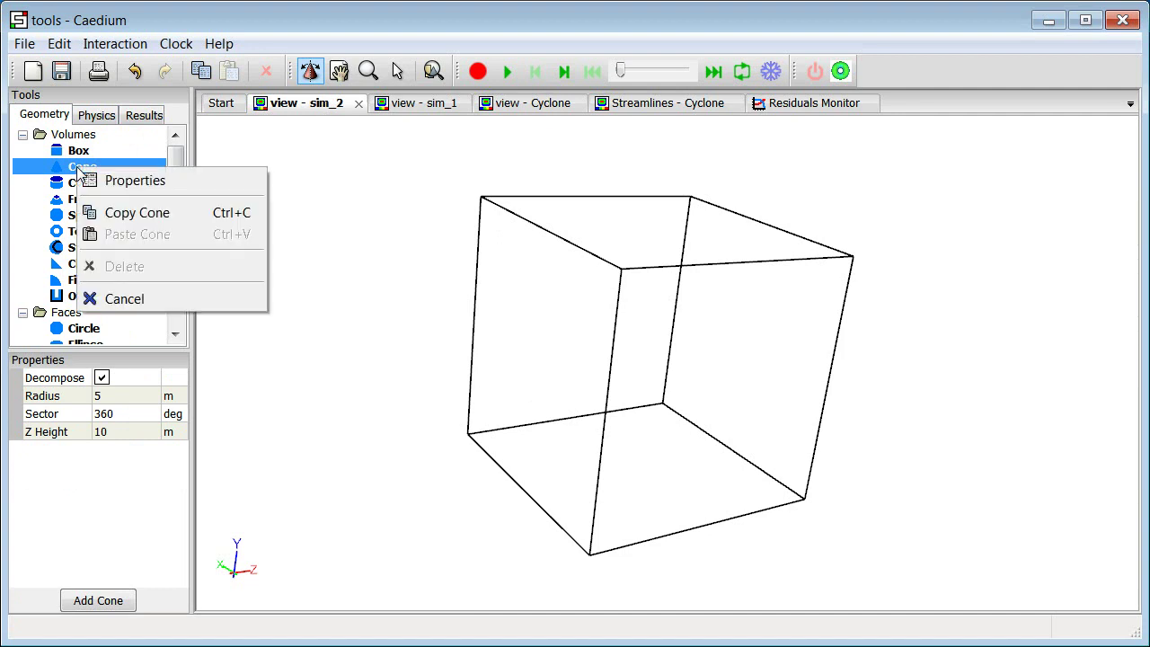
{"action": "left_click", "coordinate": [151, 210]}
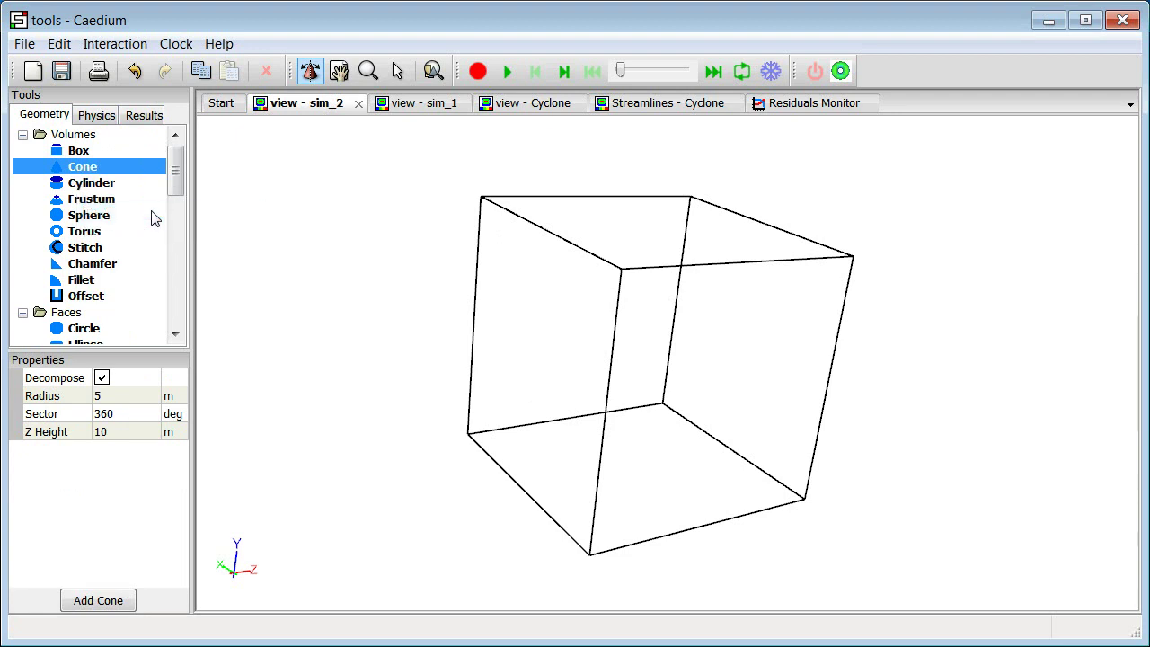
{"action": "left_click", "coordinate": [363, 315]}
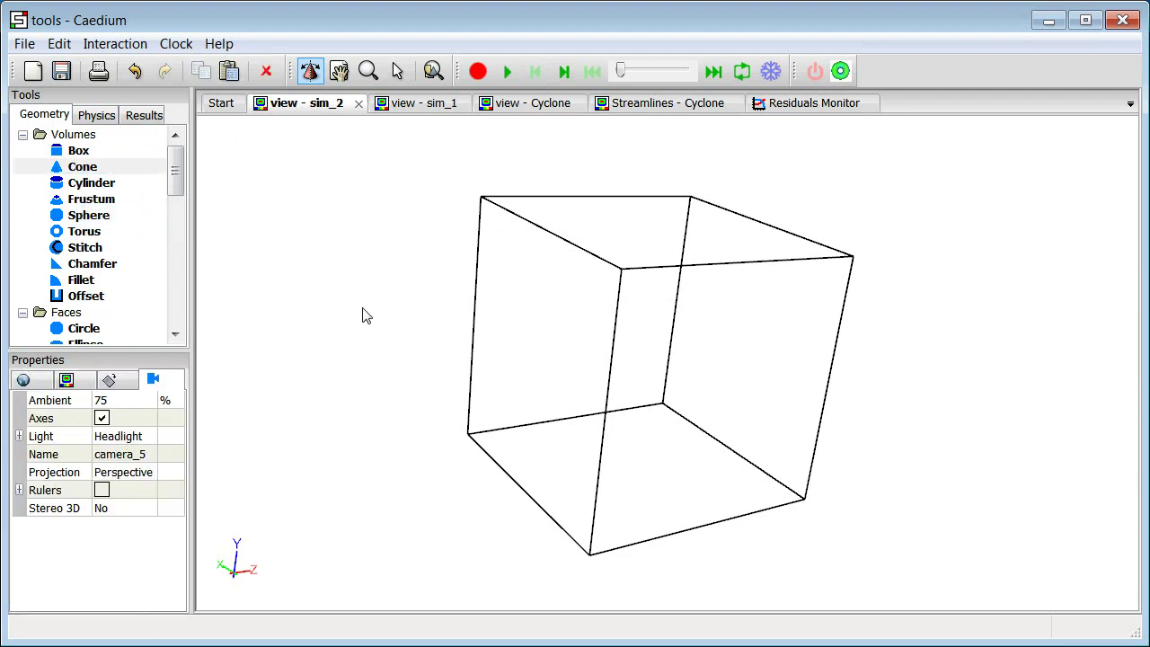
{"action": "left_click", "coordinate": [365, 315]}
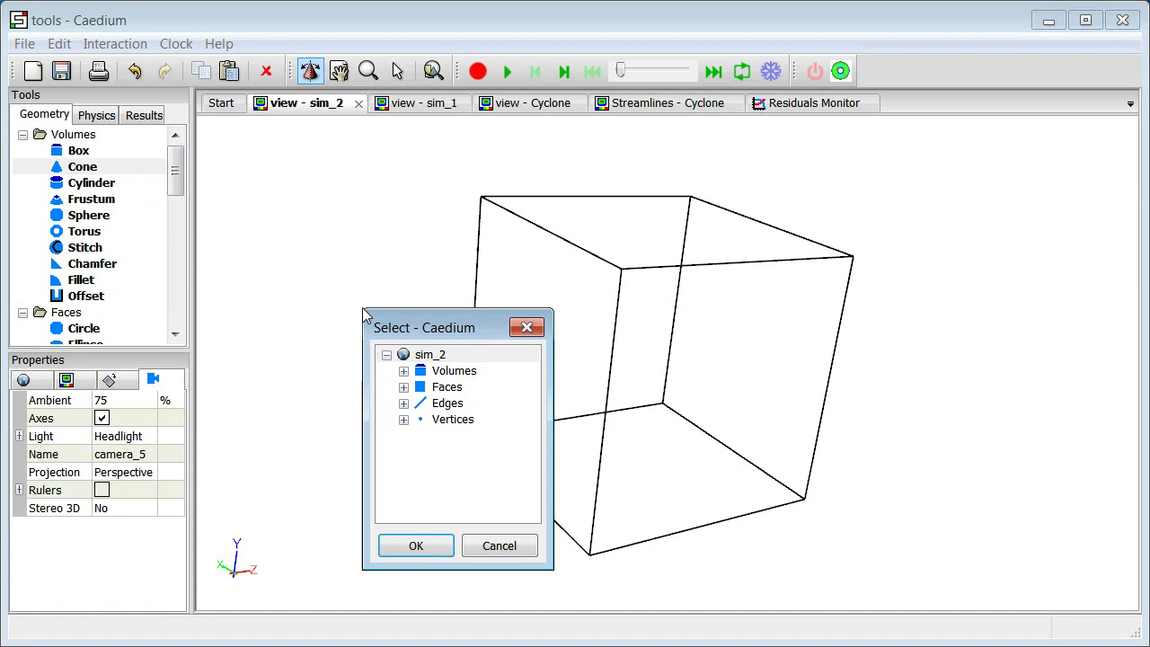
{"action": "right_click", "coordinate": [437, 359]}
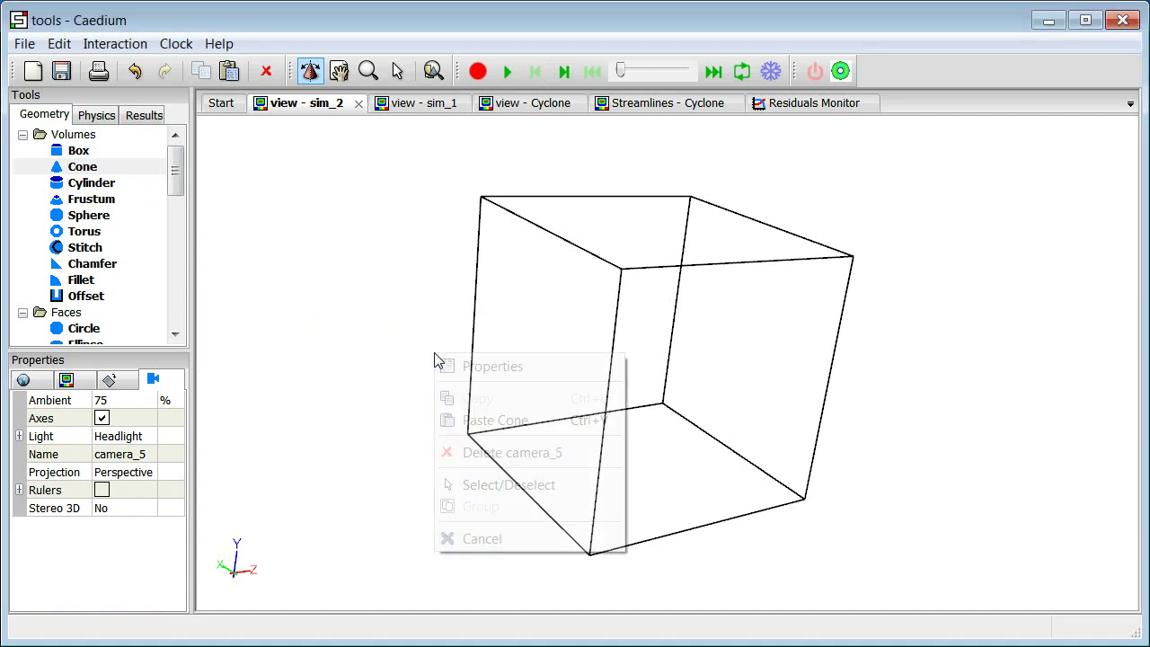
{"action": "left_click", "coordinate": [492, 420]}
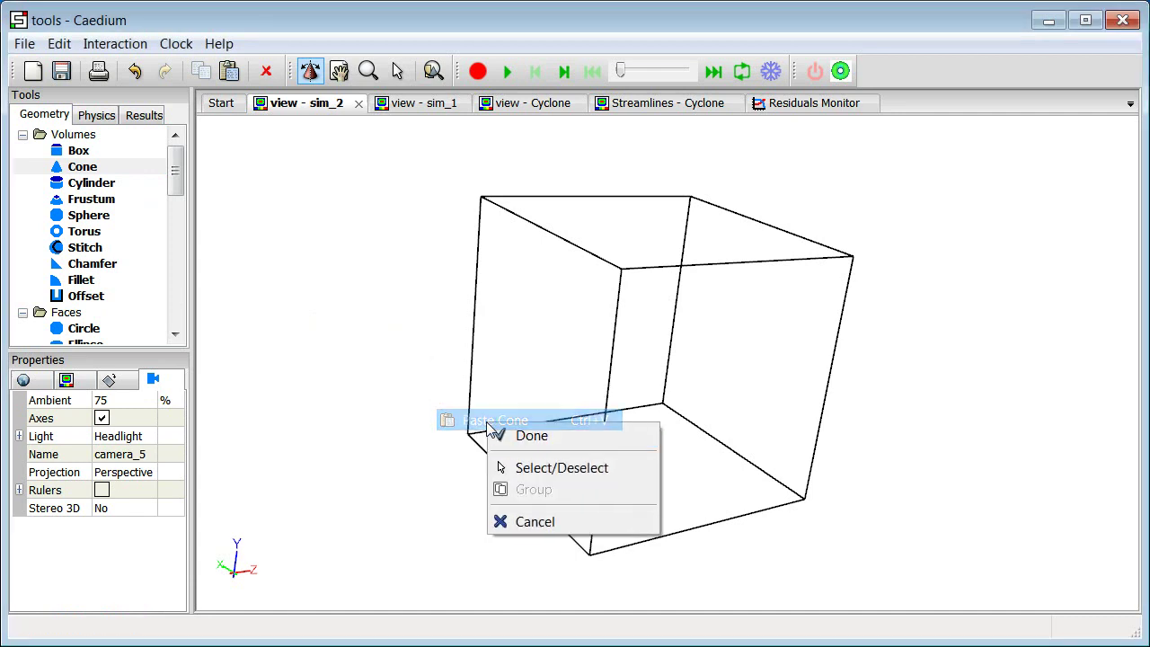
{"action": "left_click", "coordinate": [546, 439]}
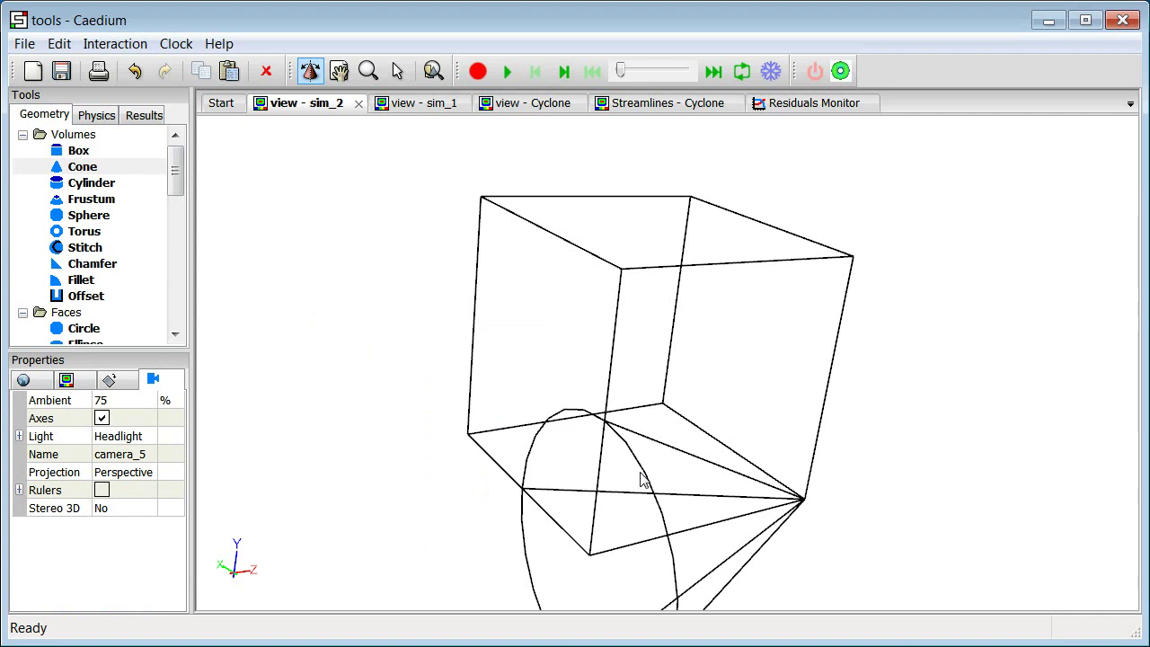
Step: Add a 5 m radius, 360° sphere to the sim_2 scene beside the box and cone
{"action": "middle_click_drag", "start_coordinate": [638, 476], "coordinate": [597, 433]}
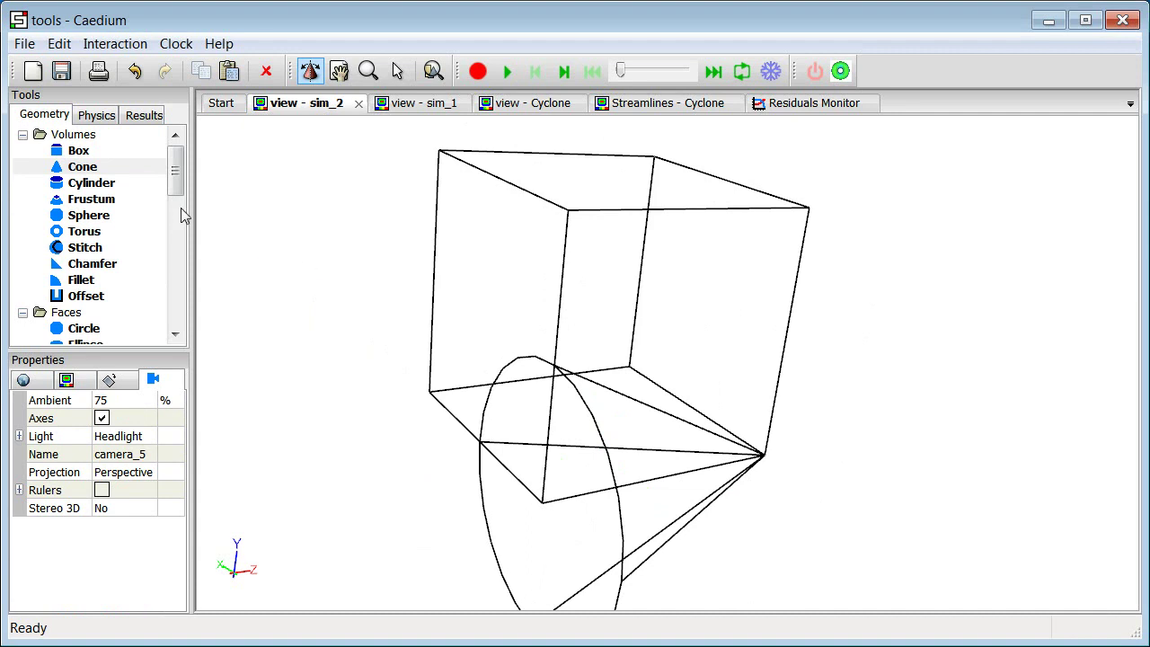
{"action": "left_click", "coordinate": [87, 220]}
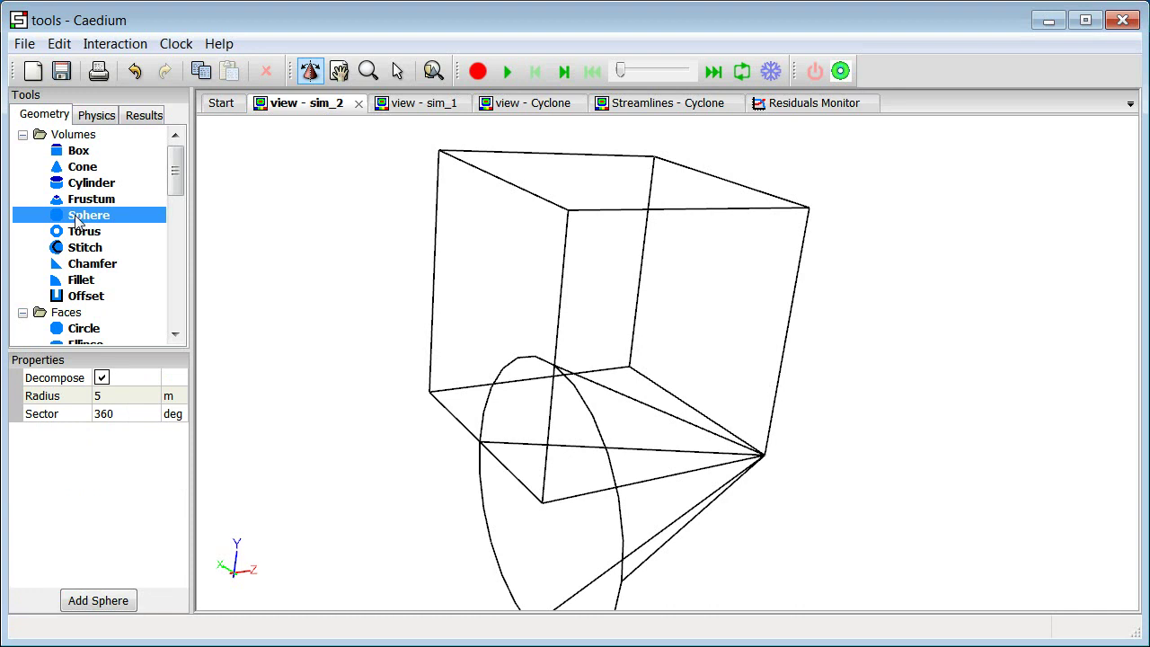
{"action": "right_click", "coordinate": [79, 221]}
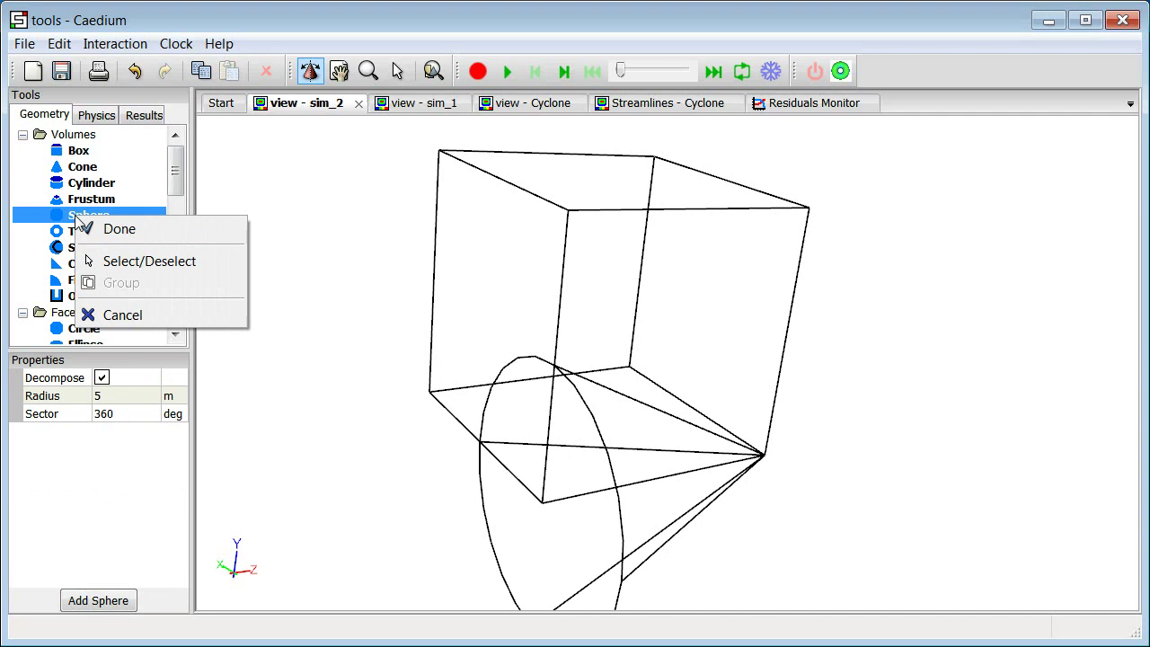
{"action": "left_click", "coordinate": [160, 228]}
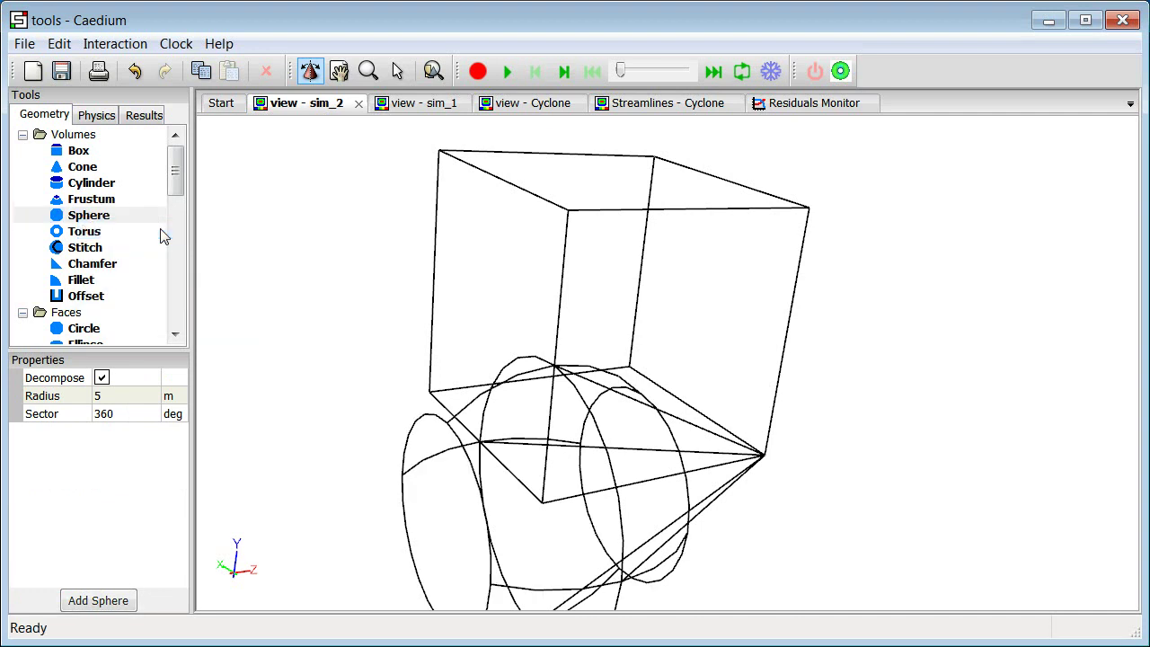
Step: Add a torus with 10 m major and 2 m minor radius, then rotate to view all shapes
{"action": "left_click", "coordinate": [85, 232]}
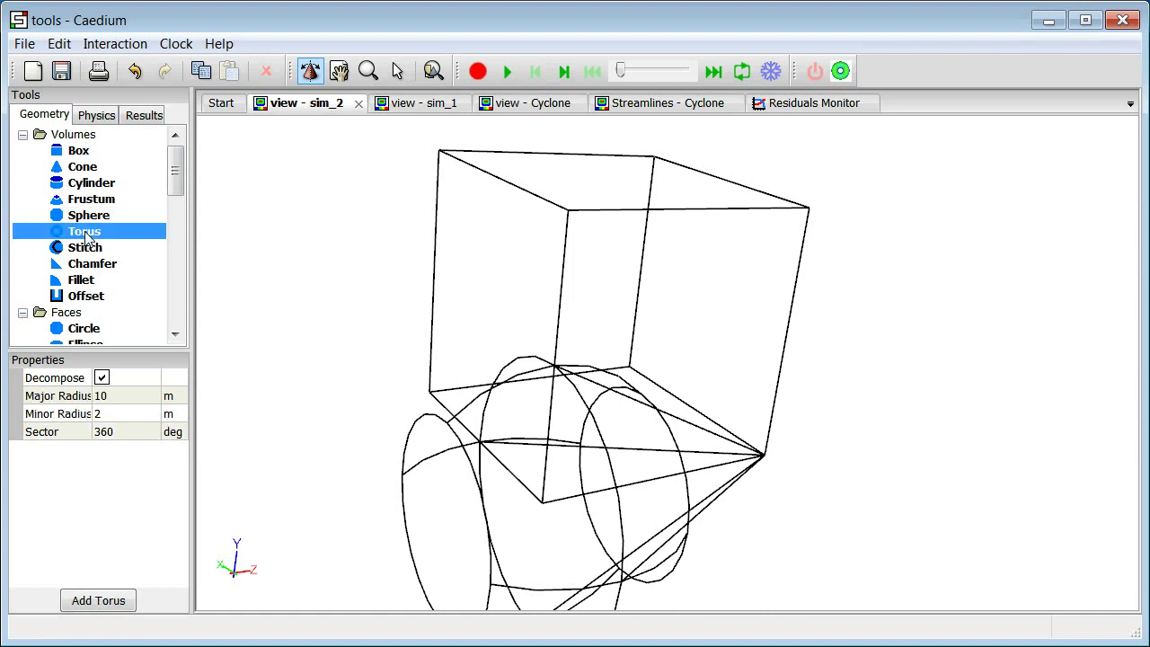
{"action": "left_click", "coordinate": [95, 602]}
{"action": "right_click", "coordinate": [95, 600]}
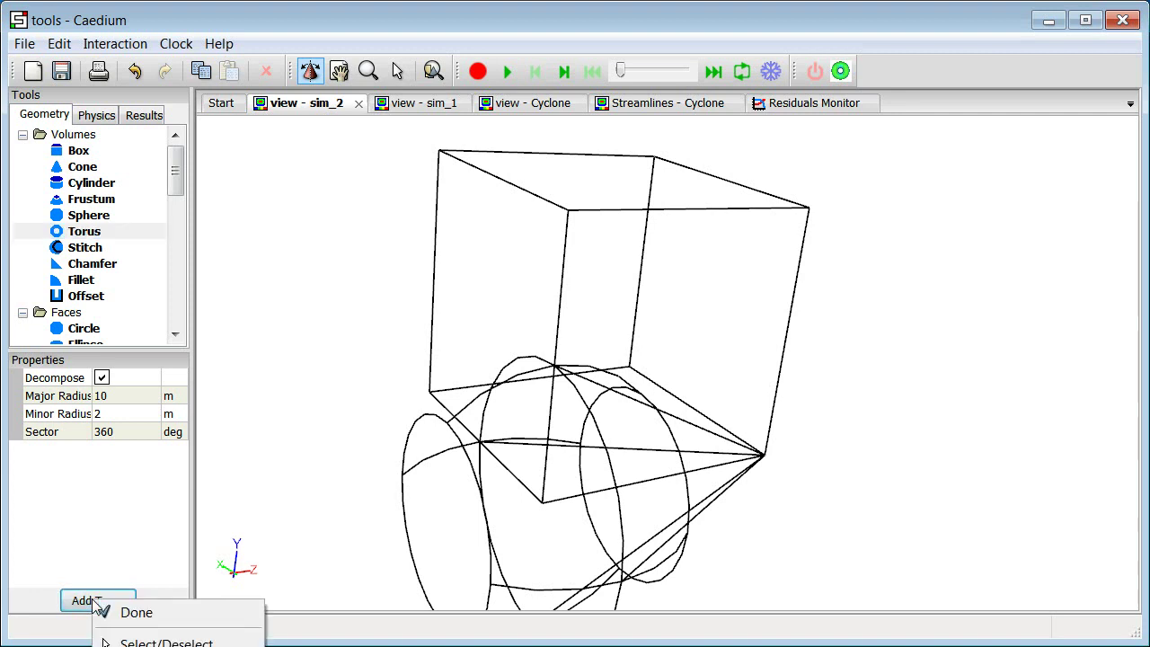
{"action": "left_click", "coordinate": [196, 618]}
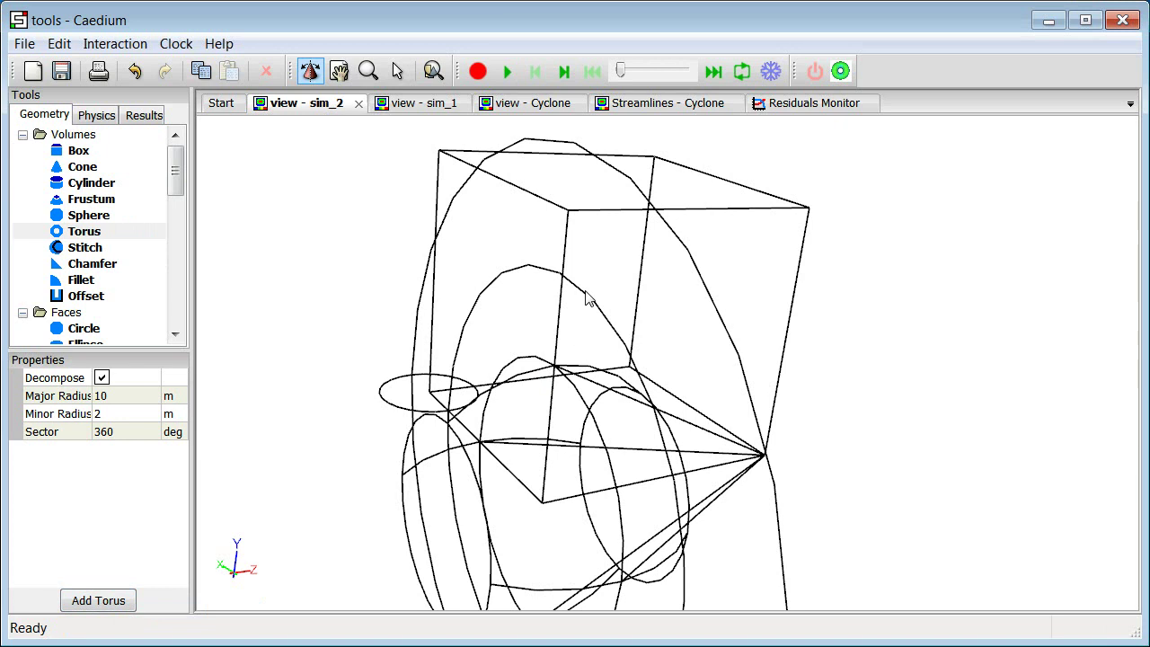
{"action": "left_click_drag", "start_coordinate": [588, 299], "coordinate": [634, 305]}
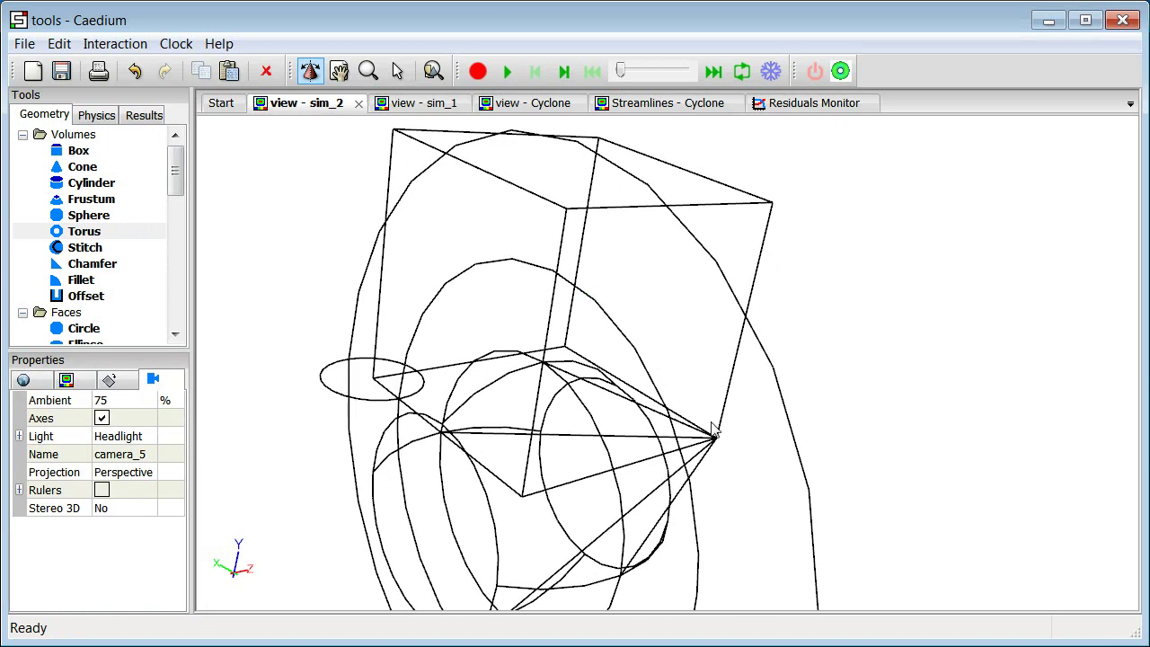